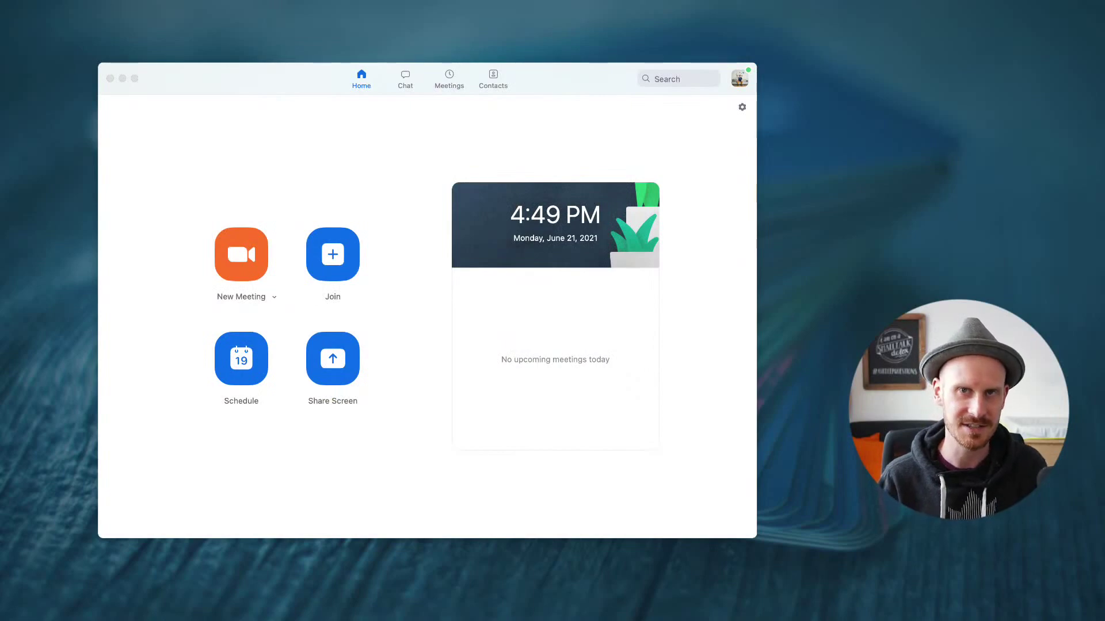
Step: Confirm Zoom 5.7.0 is up to date, then open My Profile in the web portal
{"action": "left_click", "coordinate": [707, 133]}
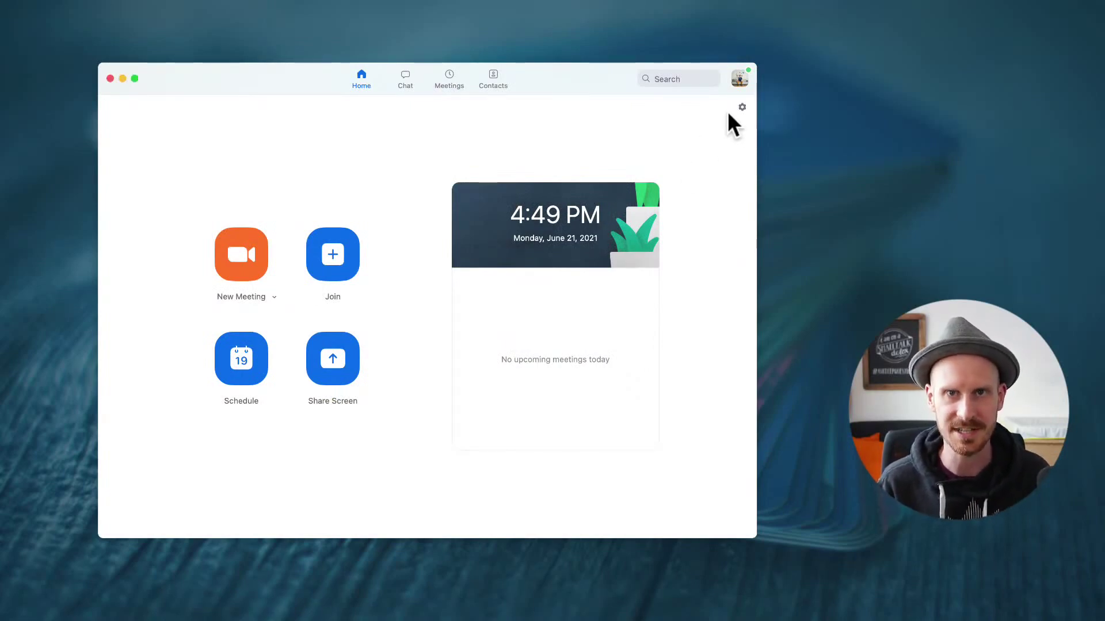
{"action": "left_click", "coordinate": [741, 77]}
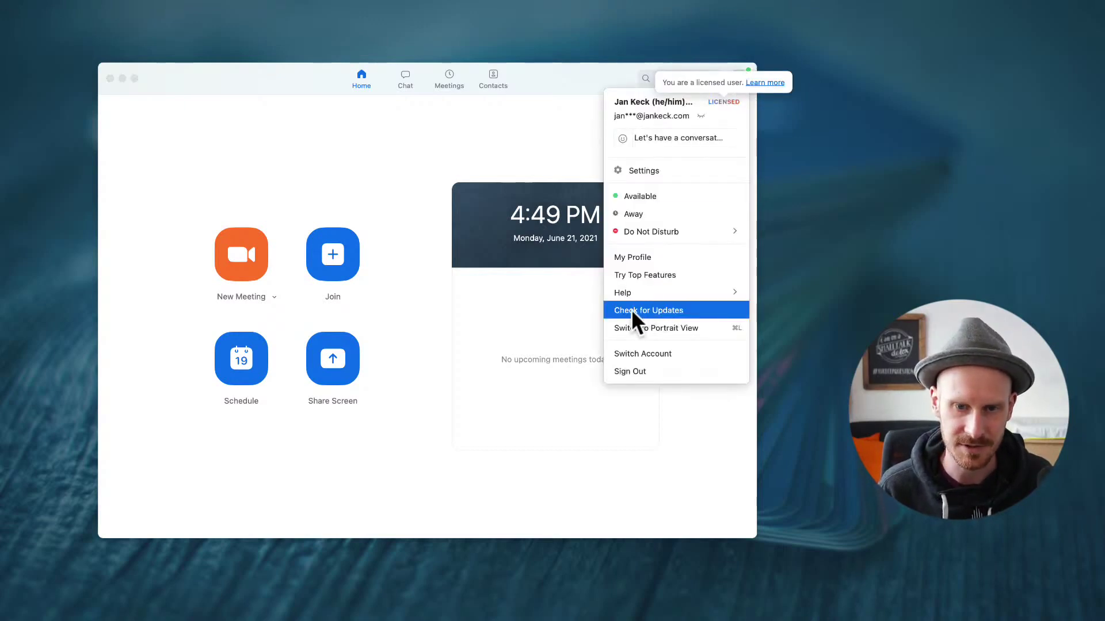
{"action": "left_click", "coordinate": [691, 313]}
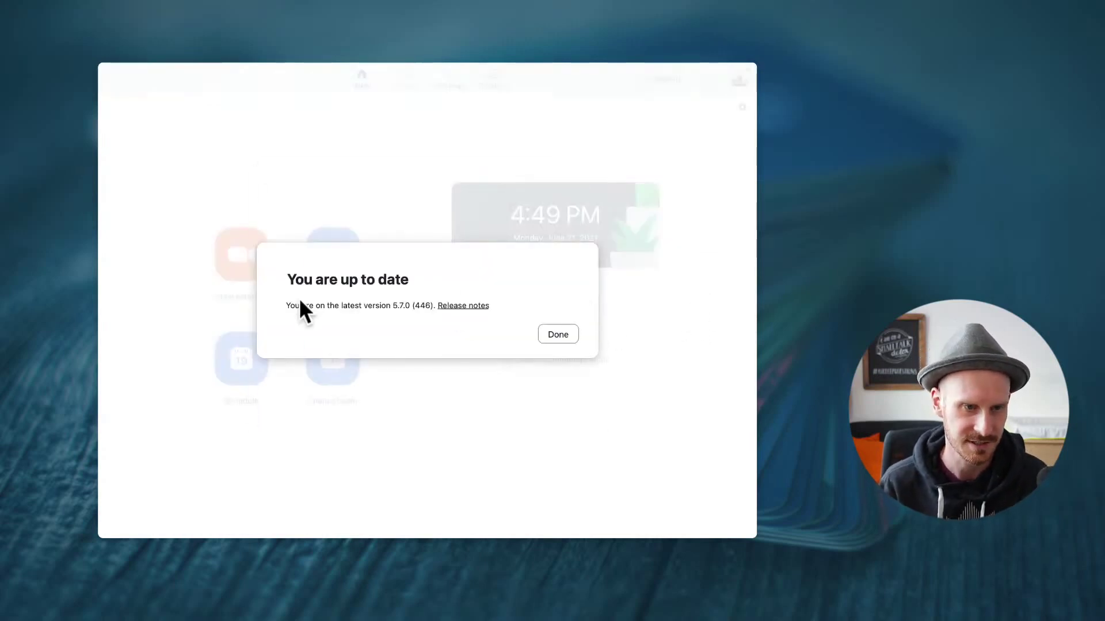
{"action": "left_click_drag", "start_coordinate": [391, 306], "coordinate": [411, 307]}
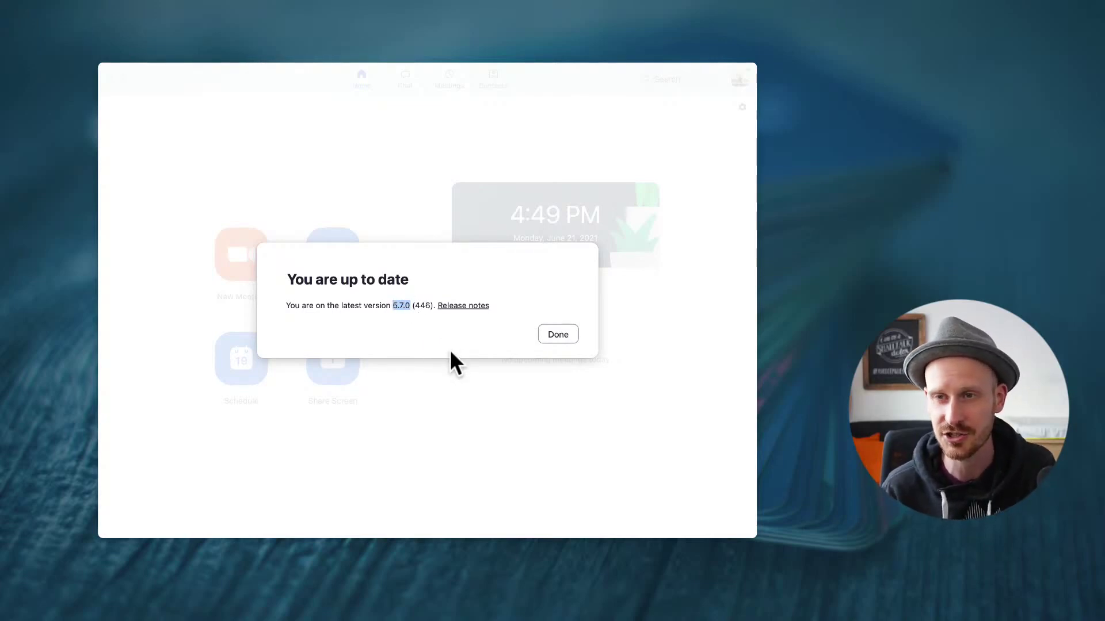
{"action": "left_click", "coordinate": [558, 334]}
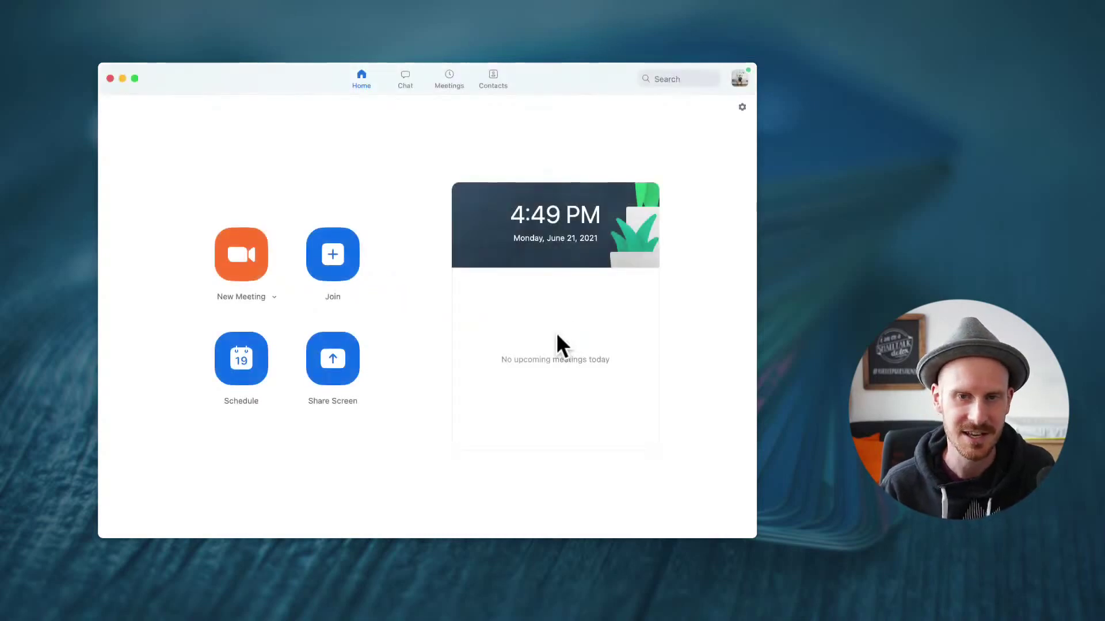
{"action": "left_click", "coordinate": [739, 78]}
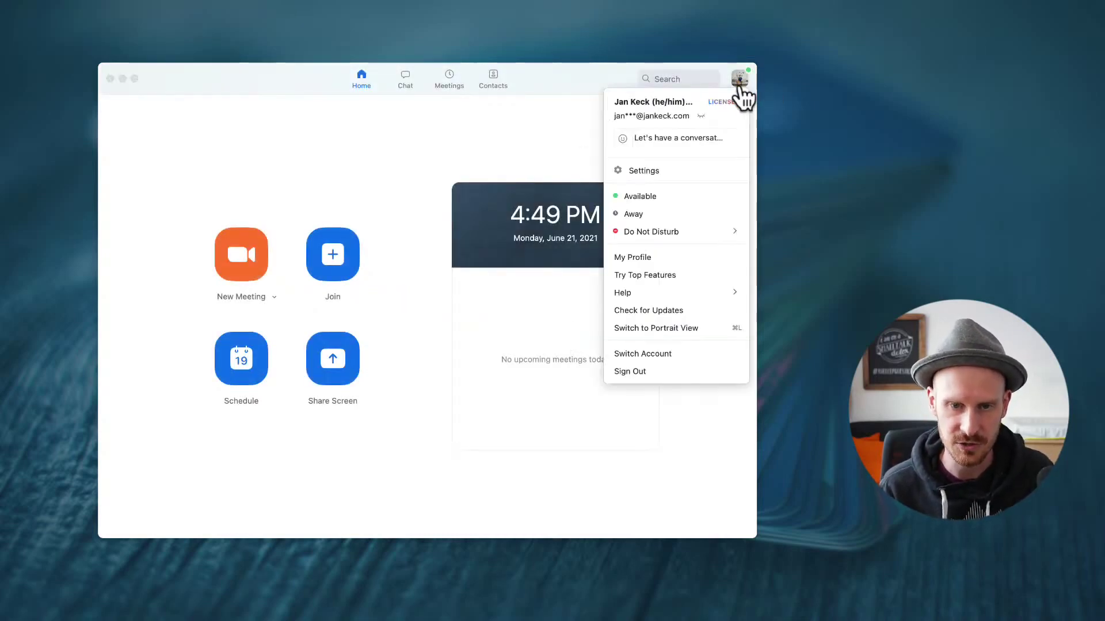
{"action": "left_click", "coordinate": [643, 264]}
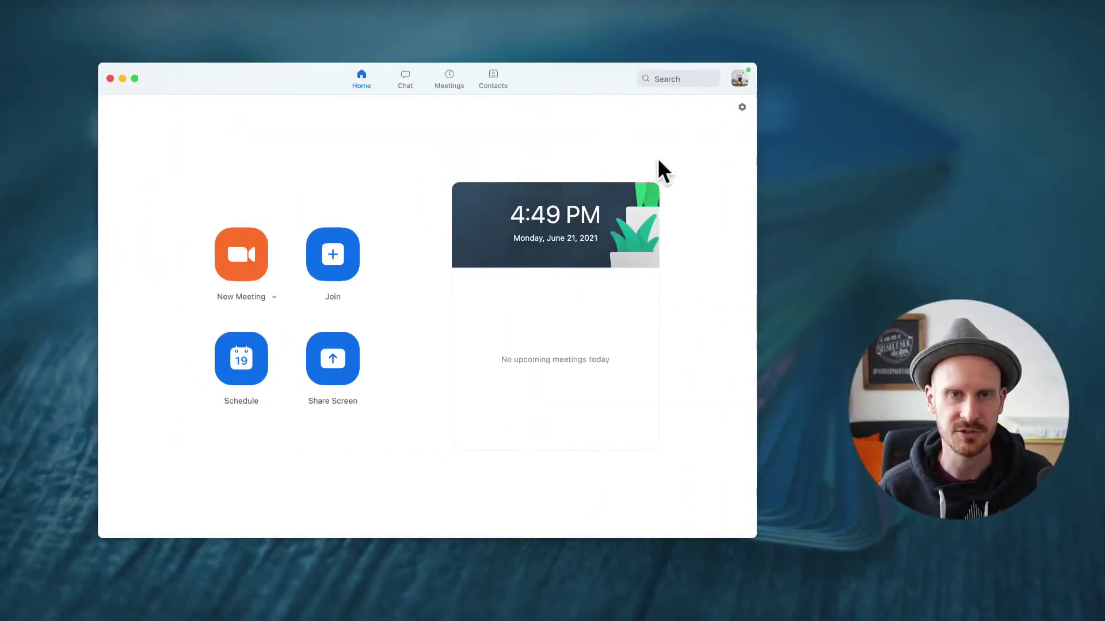
Step: Use Mission Control to bring the My Profile - Zoom page in Chrome back into view
{"action": "key", "text": "ctrl+Up"}
{"action": "left_click_drag", "start_coordinate": [265, 26], "coordinate": [468, 16]}
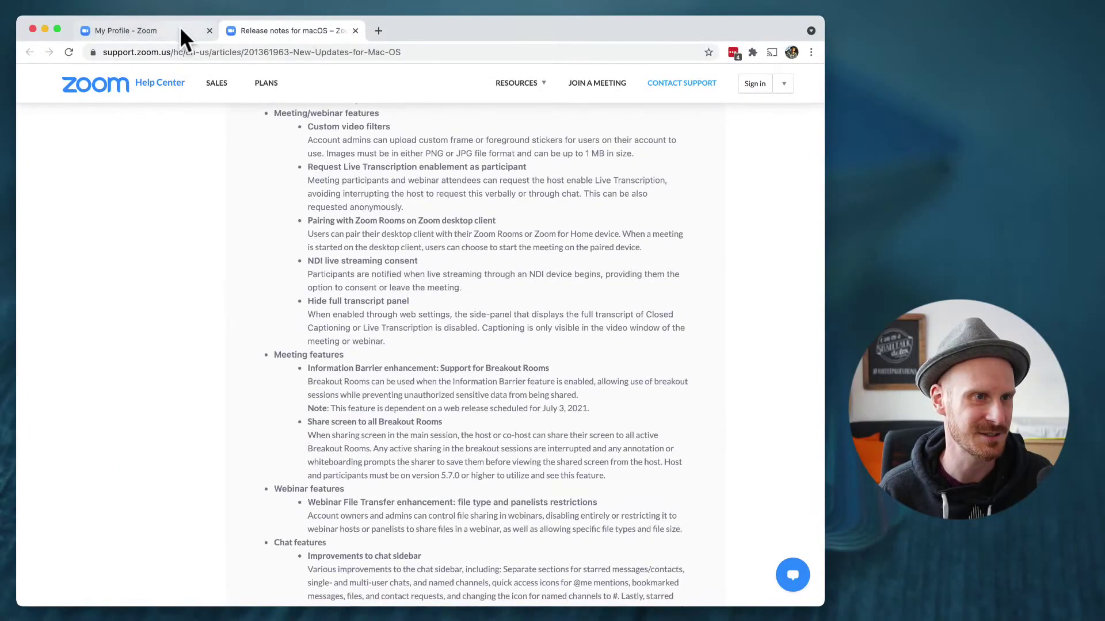
{"action": "left_click", "coordinate": [179, 29]}
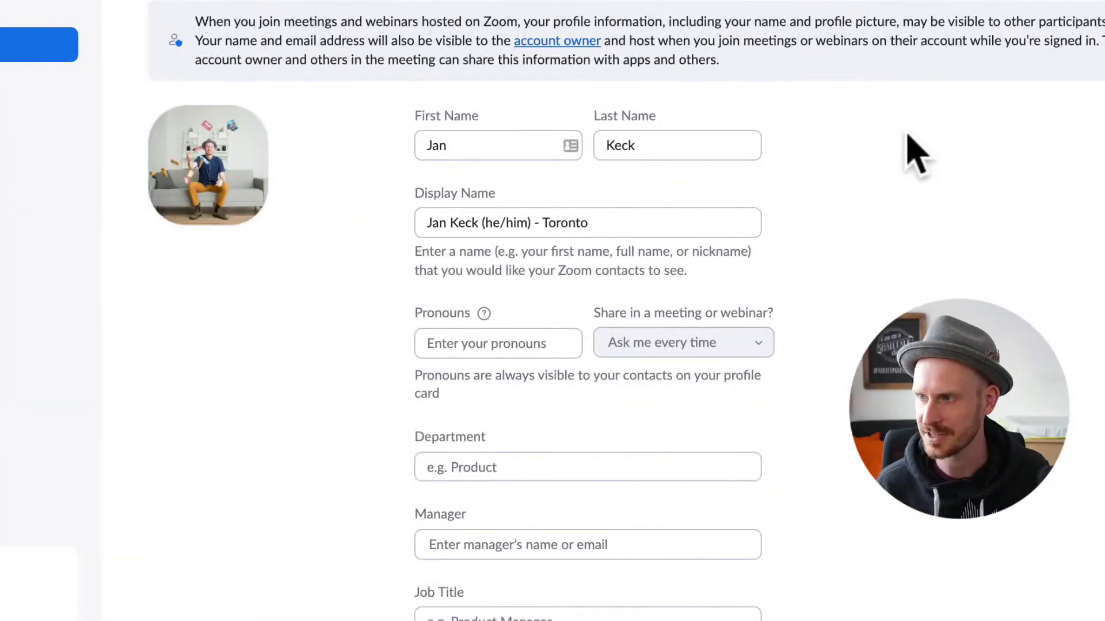
Step: Delete '(he/him)' from the display name so it ends with ' - Toronto'
{"action": "left_click", "coordinate": [401, 217]}
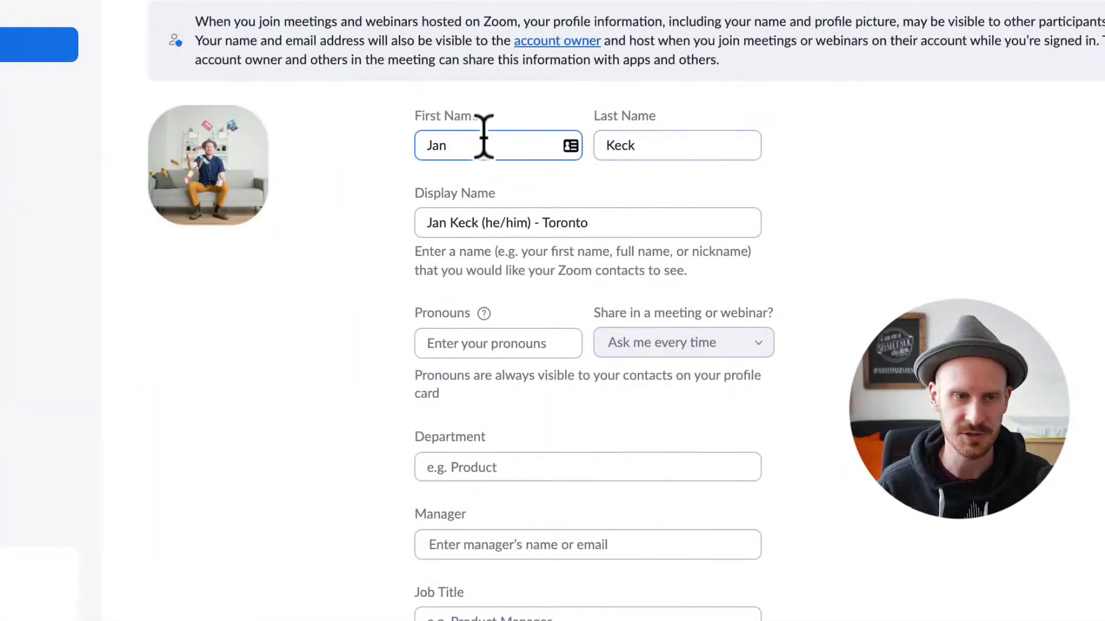
{"action": "left_click", "coordinate": [888, 173]}
{"action": "left_click_drag", "start_coordinate": [426, 227], "coordinate": [632, 223]}
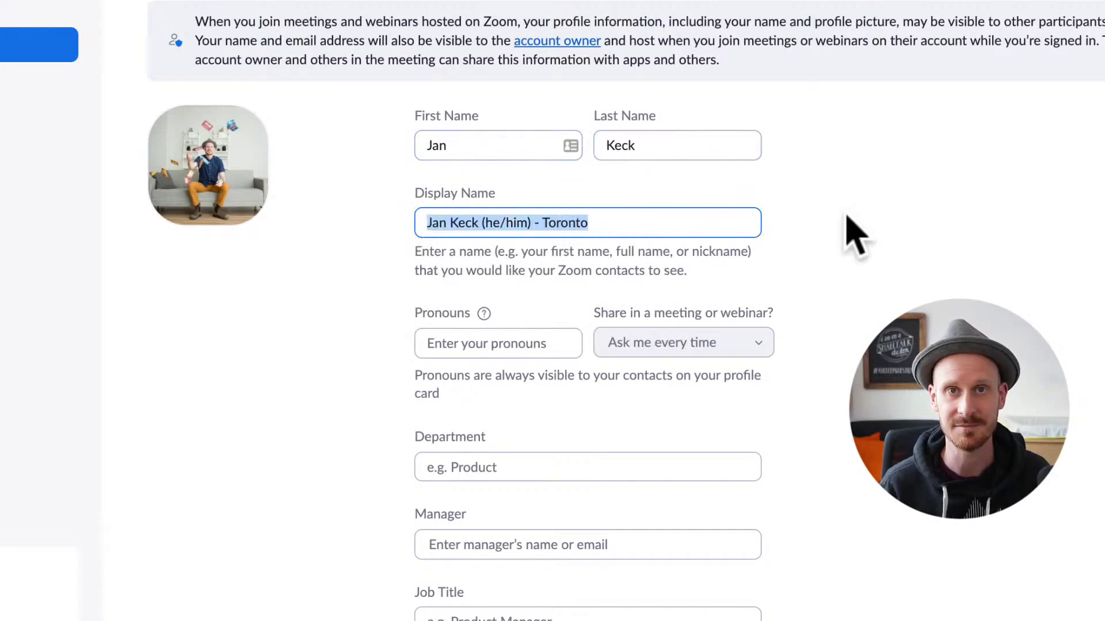
{"action": "left_click", "coordinate": [642, 227]}
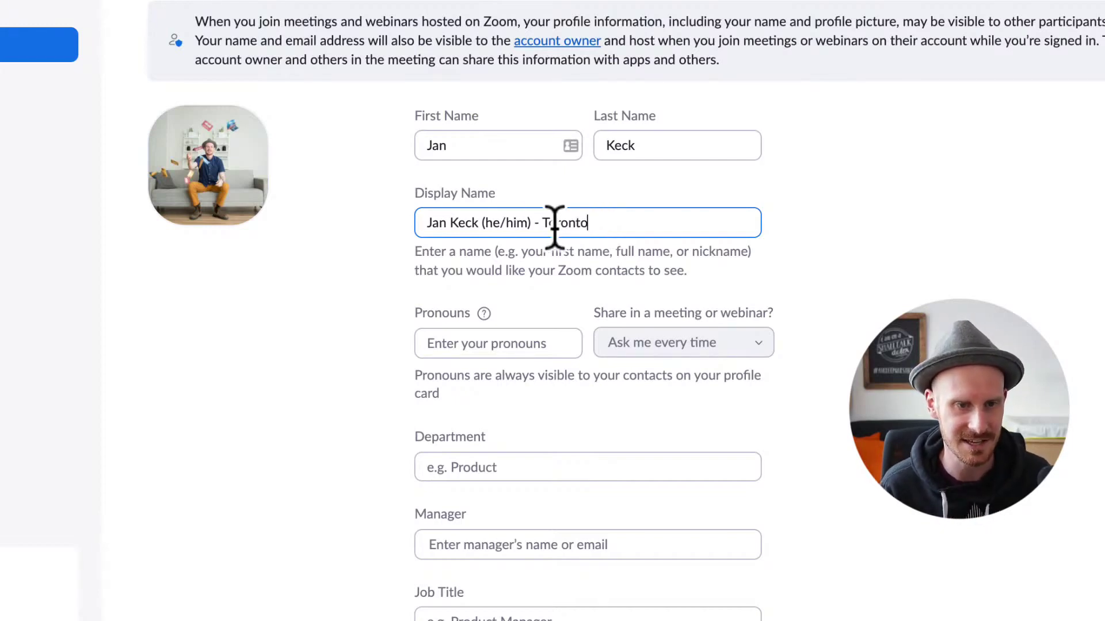
{"action": "left_click", "coordinate": [498, 225]}
{"action": "left_click", "coordinate": [480, 224]}
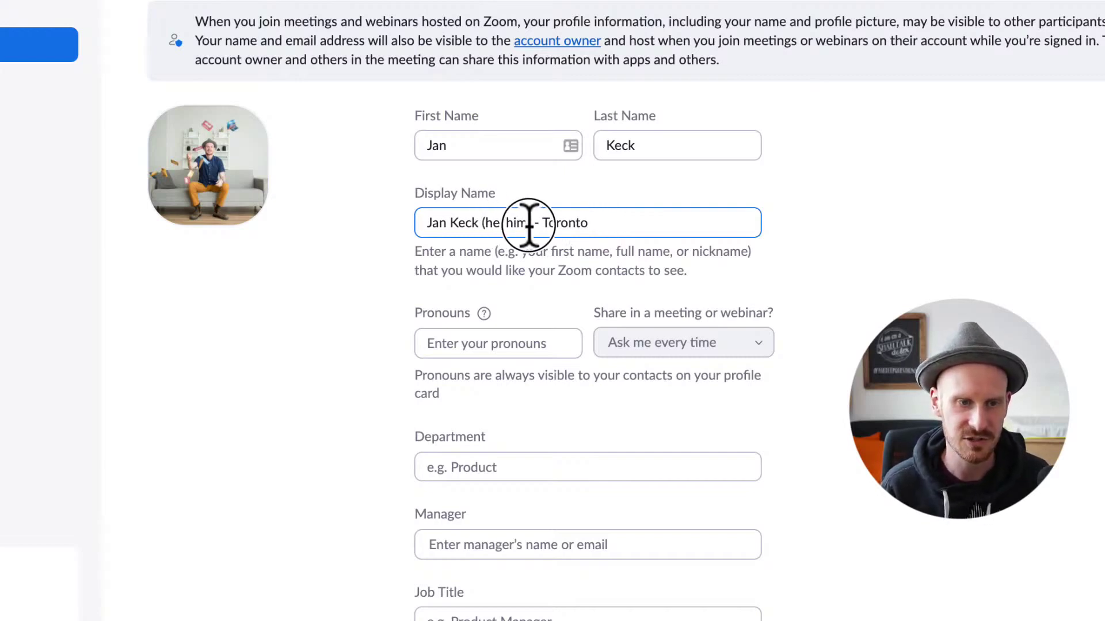
{"action": "left_click_drag", "start_coordinate": [530, 221], "coordinate": [483, 226]}
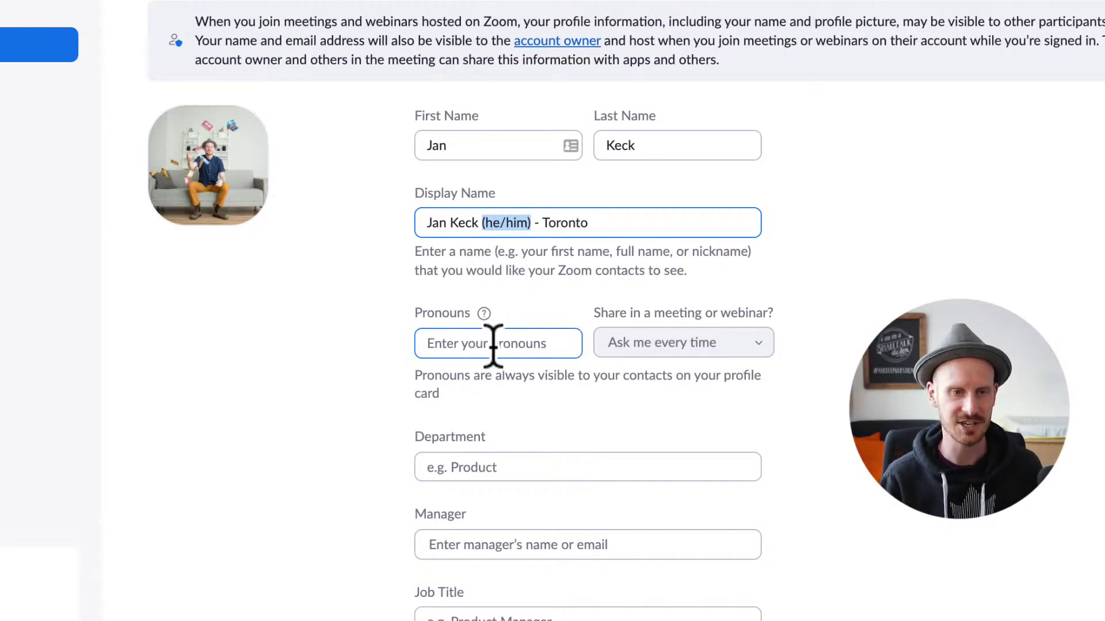
{"action": "key", "text": "BackSpace"}
{"action": "key", "text": "BackSpace"}
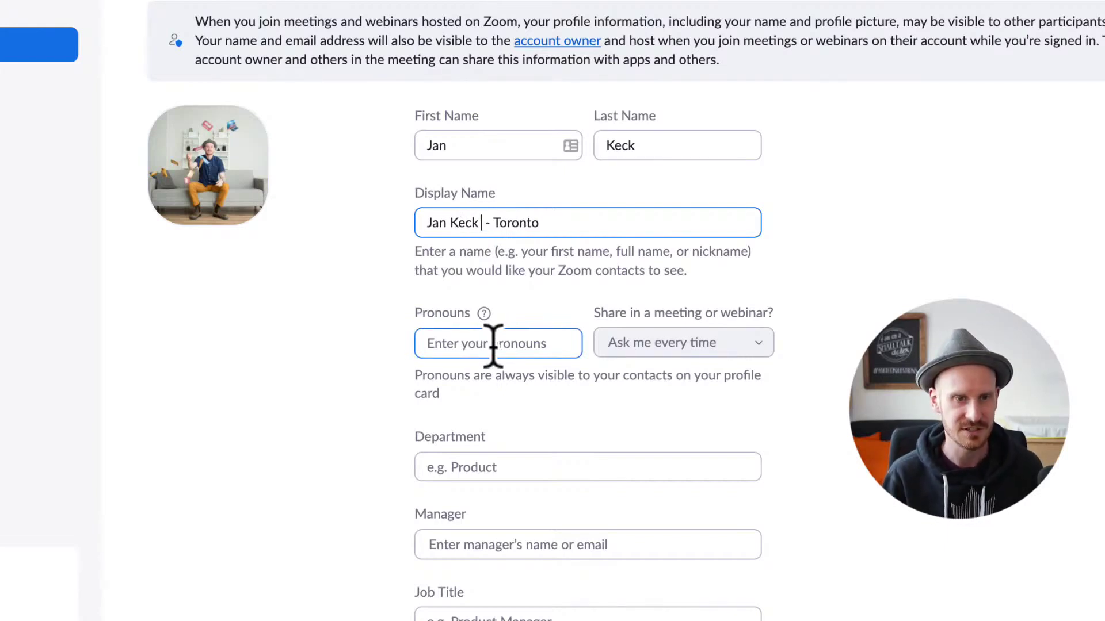
{"action": "left_click", "coordinate": [489, 343]}
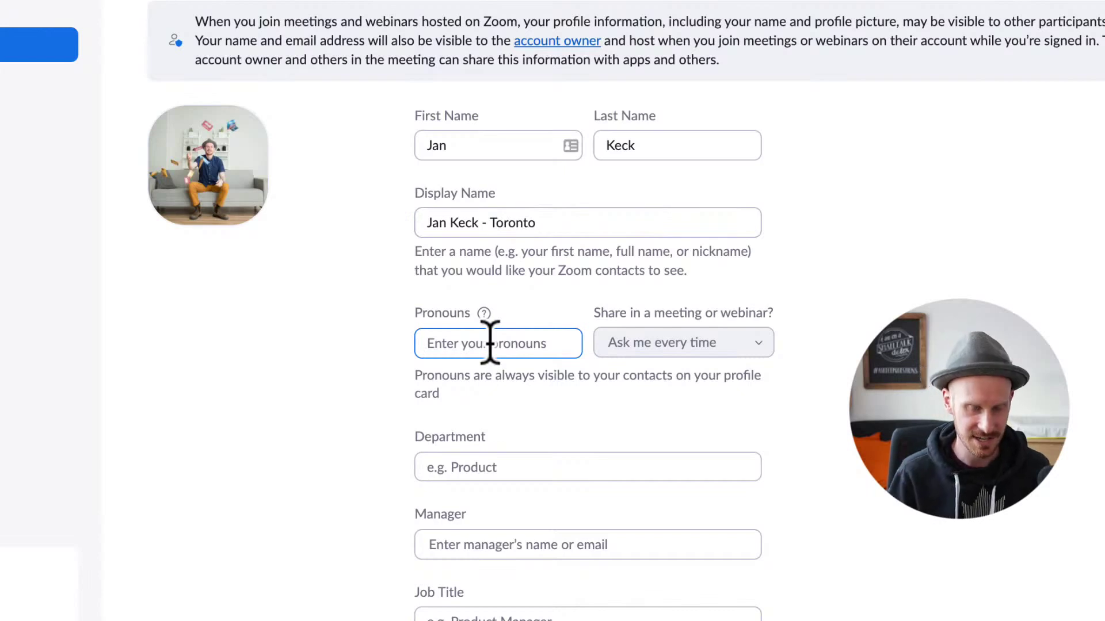
Step: Enter he/him as the pronouns, keep sharing on Ask me every time, and save the profile
{"action": "type", "text": "he/him"}
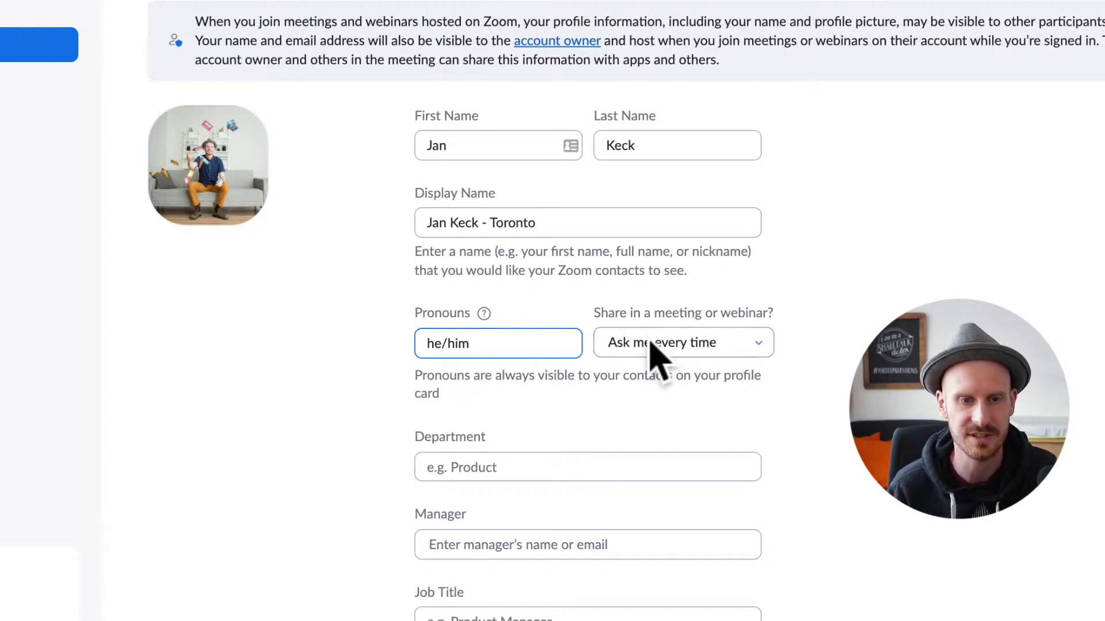
{"action": "left_click", "coordinate": [722, 344]}
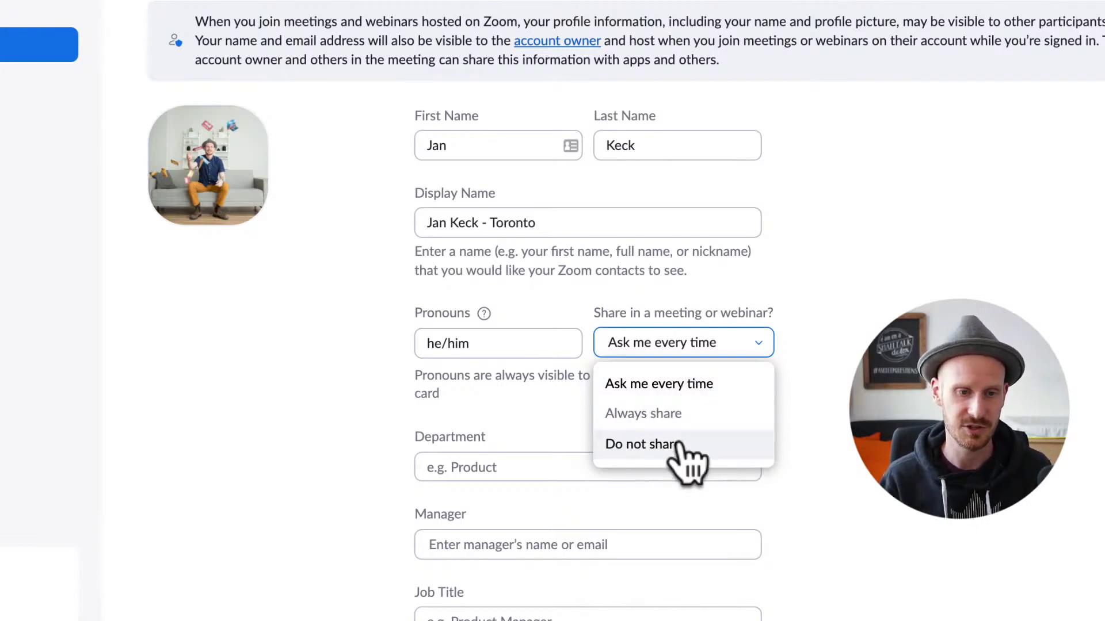
{"action": "left_click", "coordinate": [701, 387]}
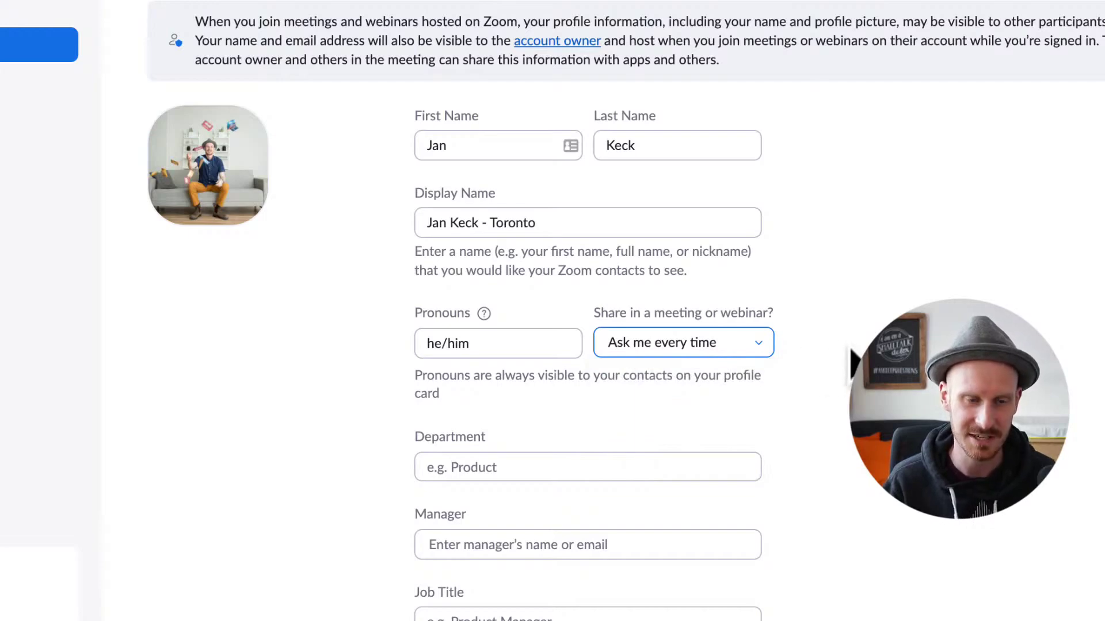
{"action": "scroll", "coordinate": [834, 362], "scroll_direction": "down", "scroll_amount": 10}
{"action": "scroll", "coordinate": [806, 354], "scroll_direction": "up", "scroll_amount": 15}
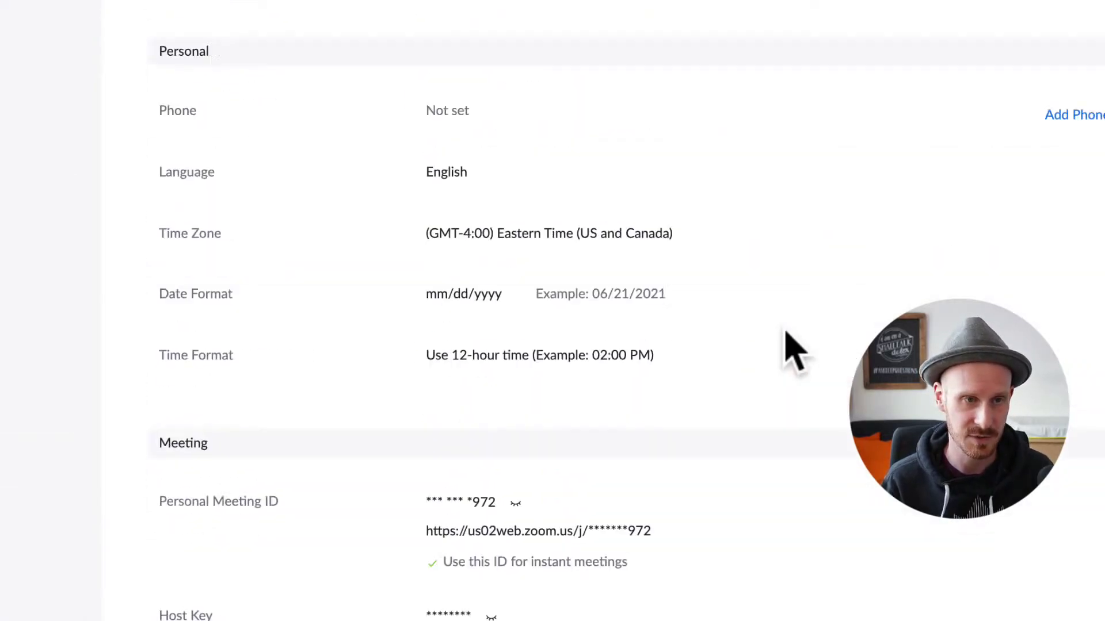
{"action": "left_click", "coordinate": [446, 208]}
{"action": "scroll", "coordinate": [829, 290], "scroll_direction": "down", "scroll_amount": 10}
{"action": "scroll", "coordinate": [829, 291], "scroll_direction": "up", "scroll_amount": 10}
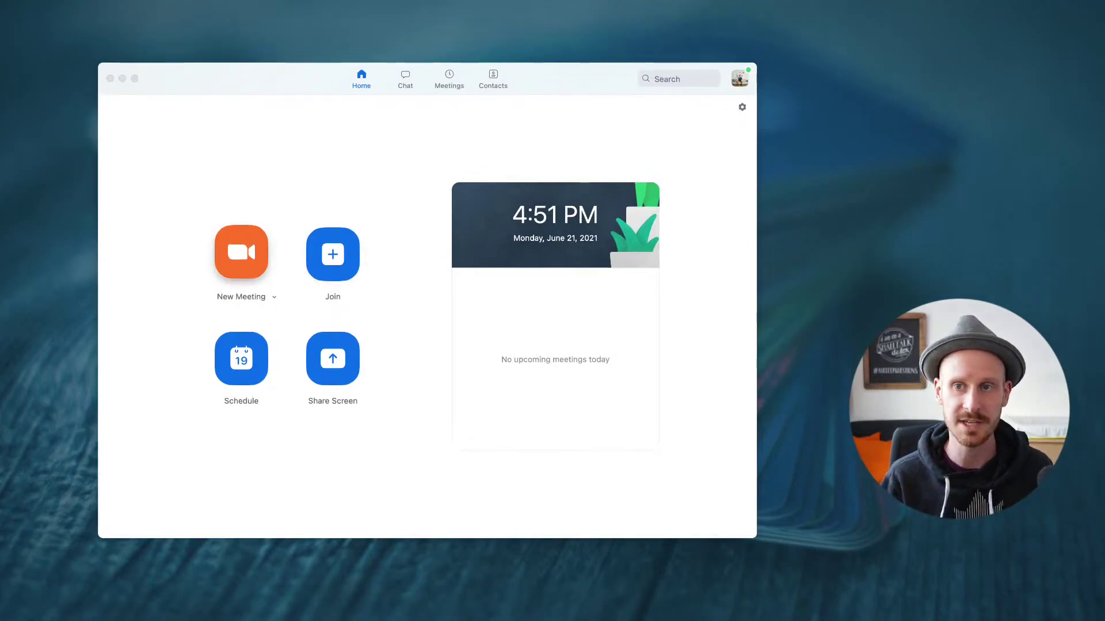
Step: Start a new meeting with video stopped and join with computer audio
{"action": "left_click", "coordinate": [242, 252]}
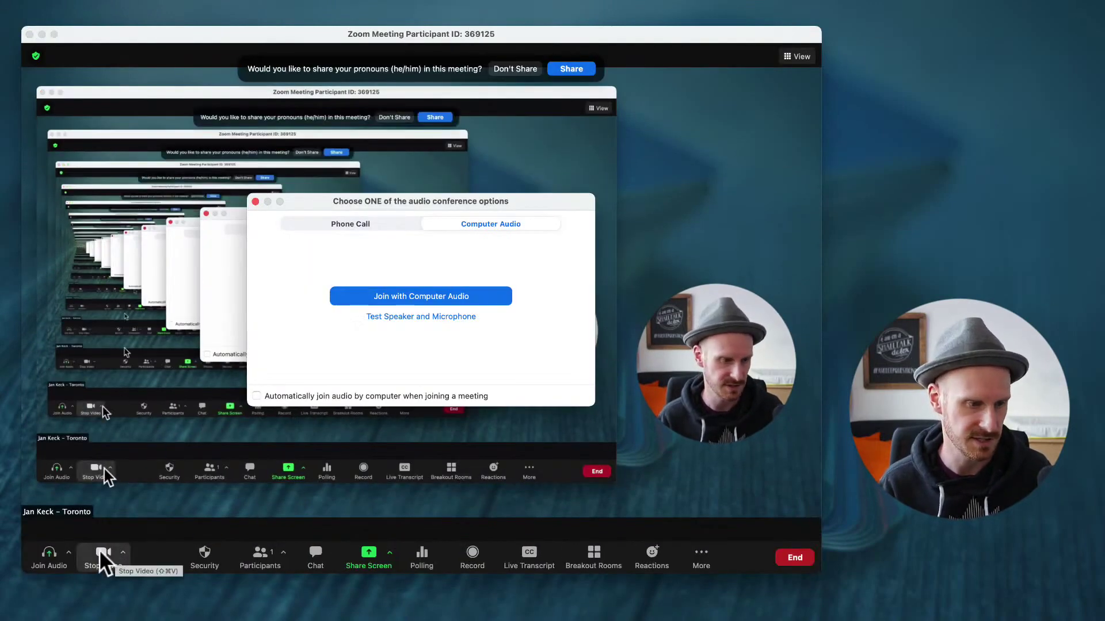
{"action": "left_click", "coordinate": [97, 553]}
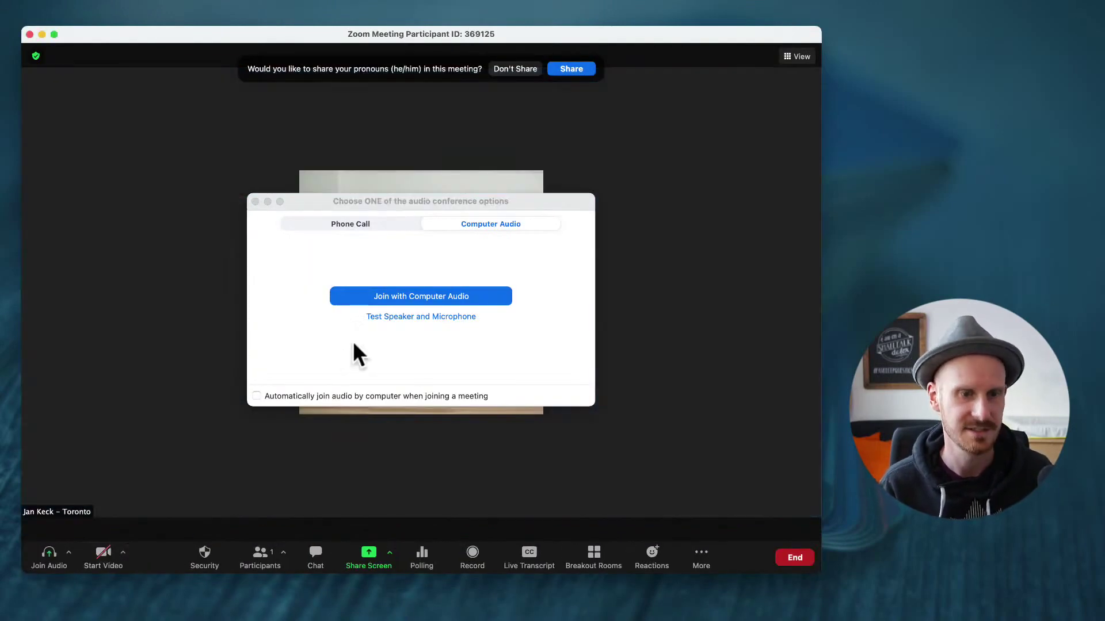
{"action": "left_click", "coordinate": [448, 296]}
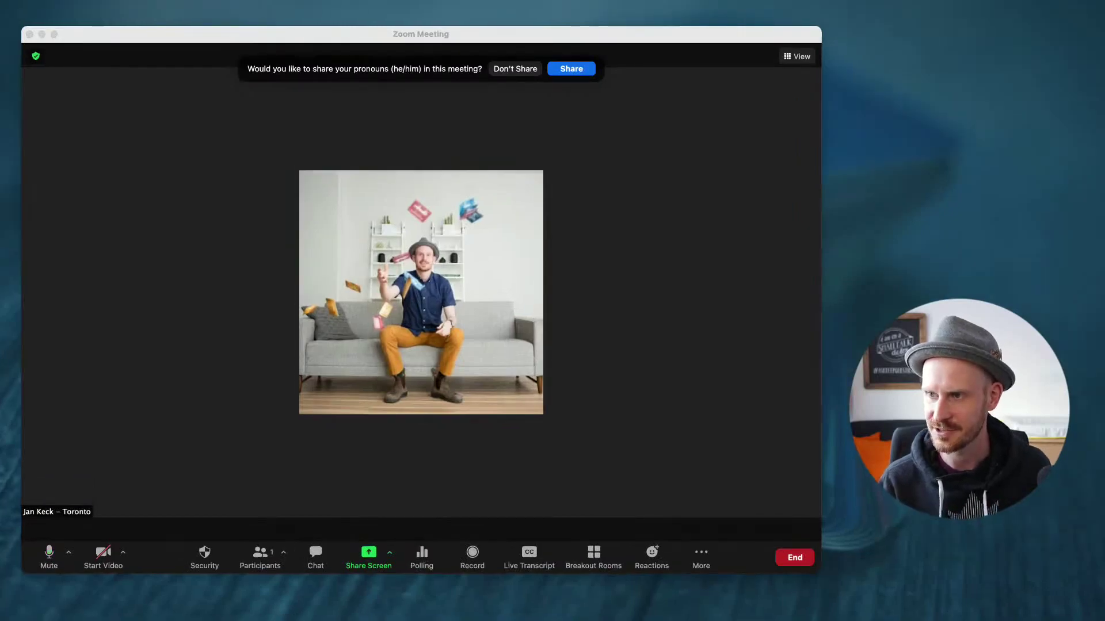
Step: Accept the pronoun-sharing prompt, then unshare your pronouns from your Participants entry
{"action": "left_click", "coordinate": [54, 509]}
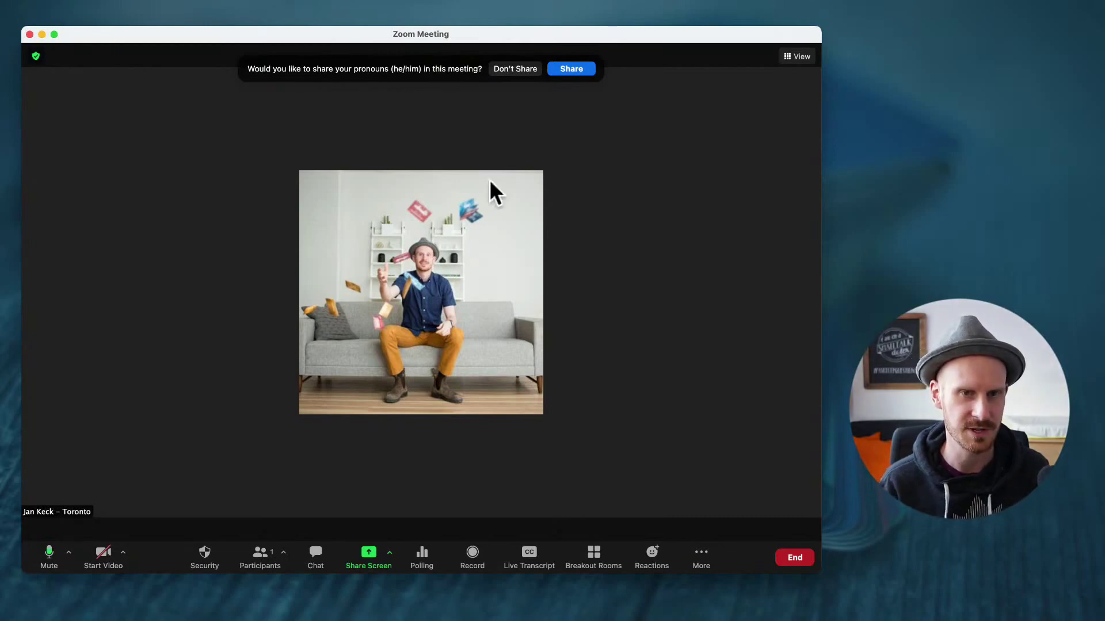
{"action": "left_click", "coordinate": [570, 68]}
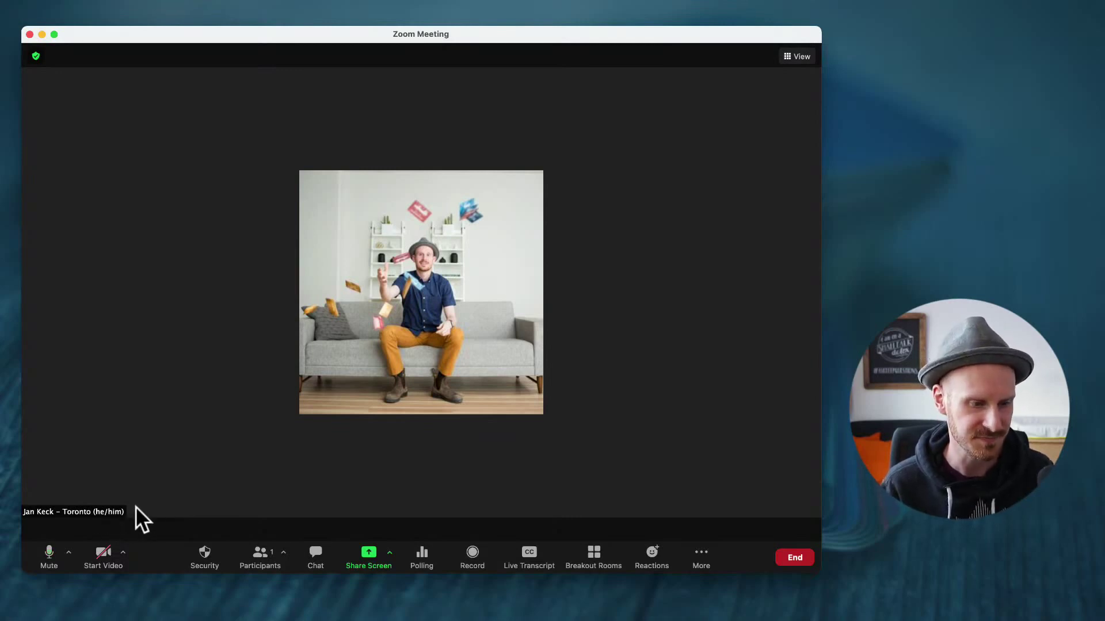
{"action": "left_click", "coordinate": [260, 554]}
{"action": "mouse_move", "coordinate": [947, 88]}
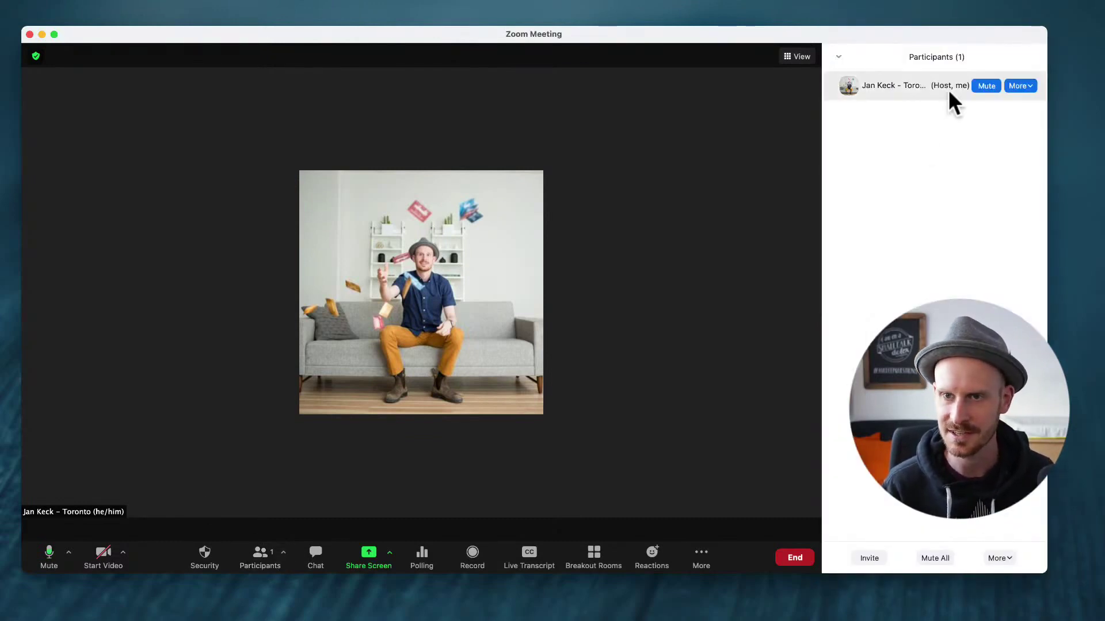
{"action": "left_click", "coordinate": [1019, 86]}
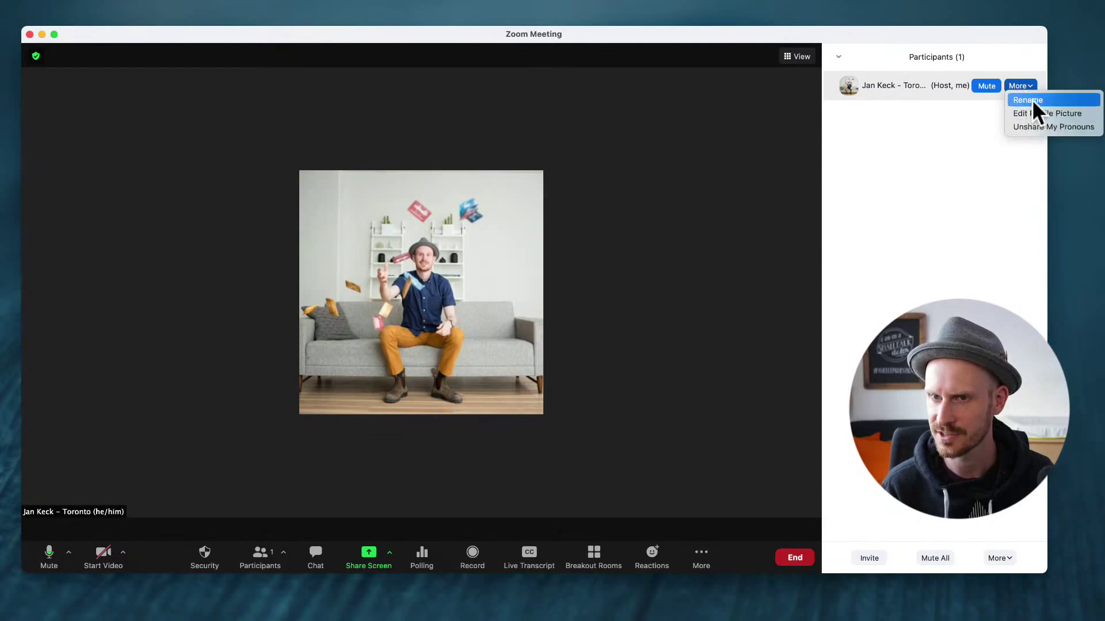
{"action": "left_click", "coordinate": [1058, 126]}
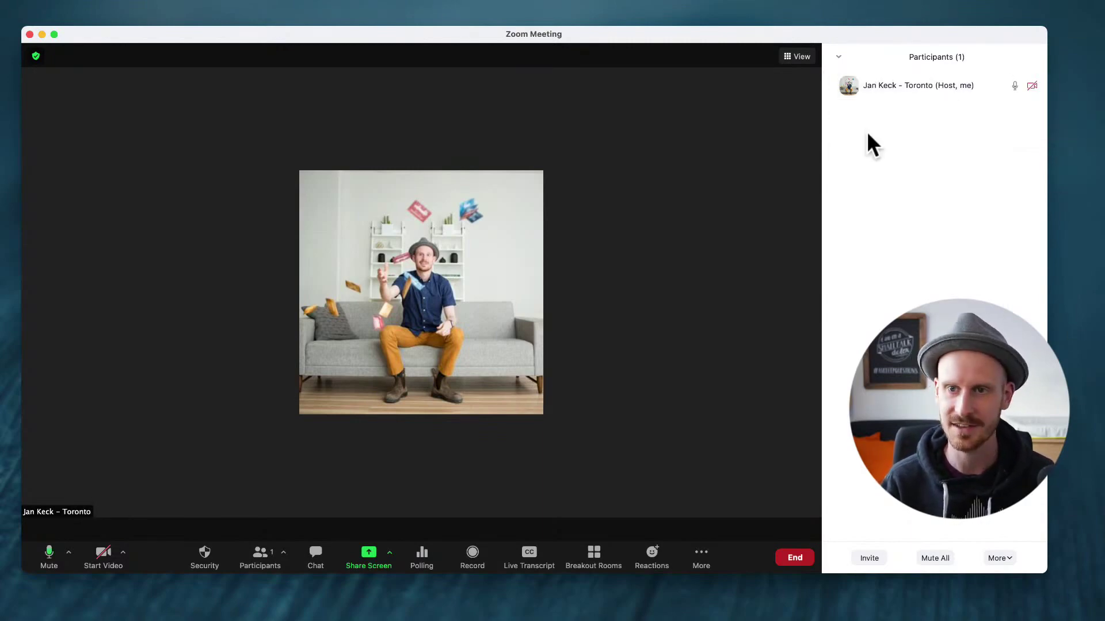
Step: Share your he/him pronouns again so they appear next to your name
{"action": "left_click", "coordinate": [1020, 85]}
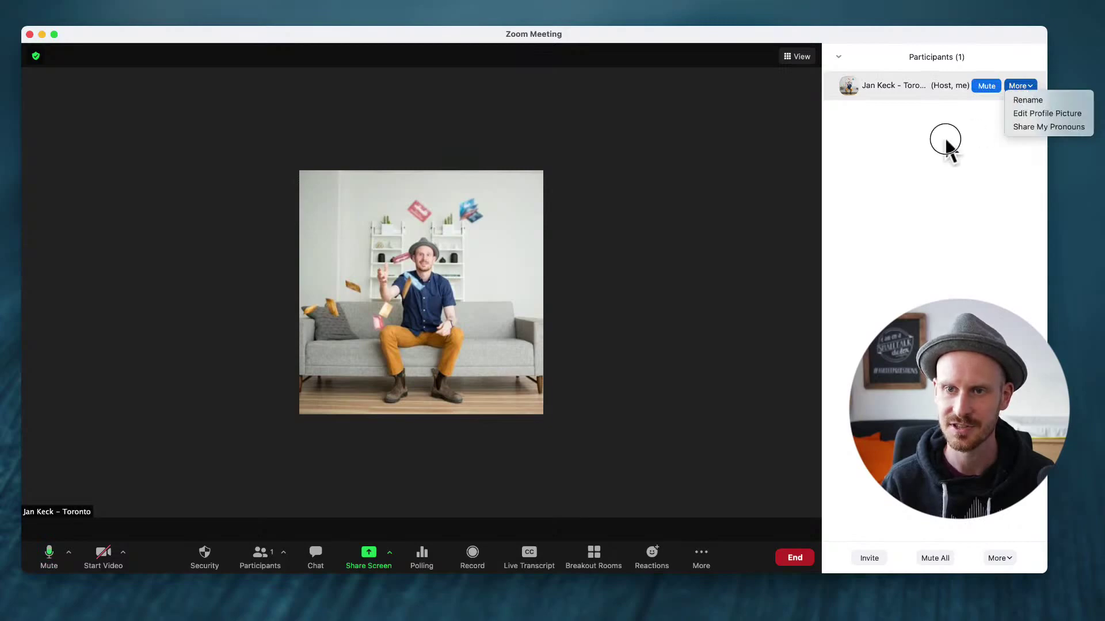
{"action": "left_click", "coordinate": [924, 147]}
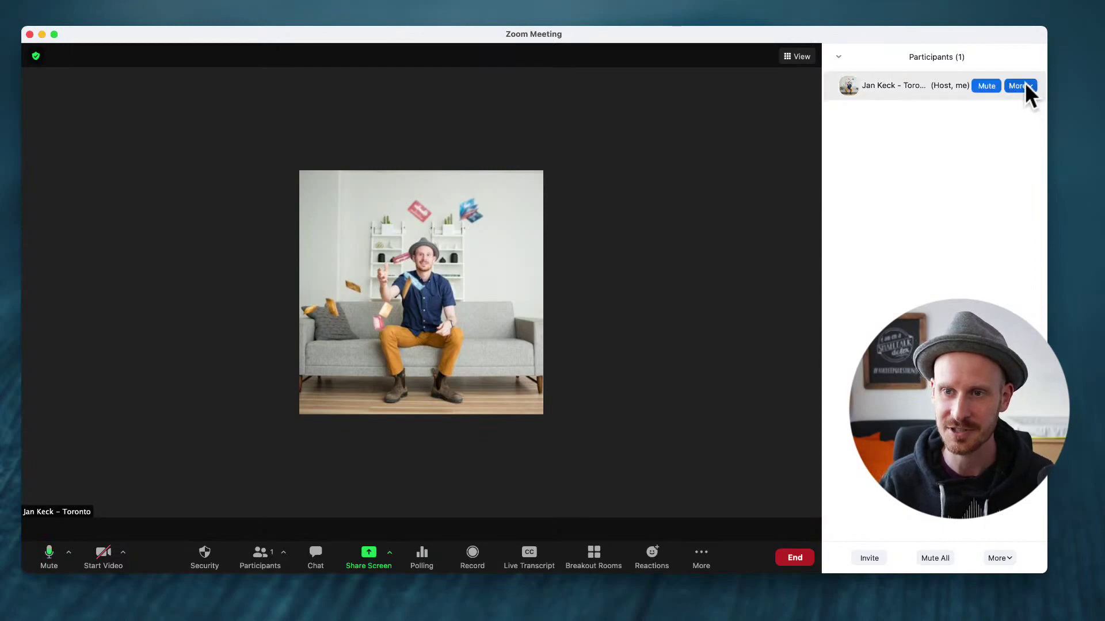
{"action": "left_click", "coordinate": [1025, 87]}
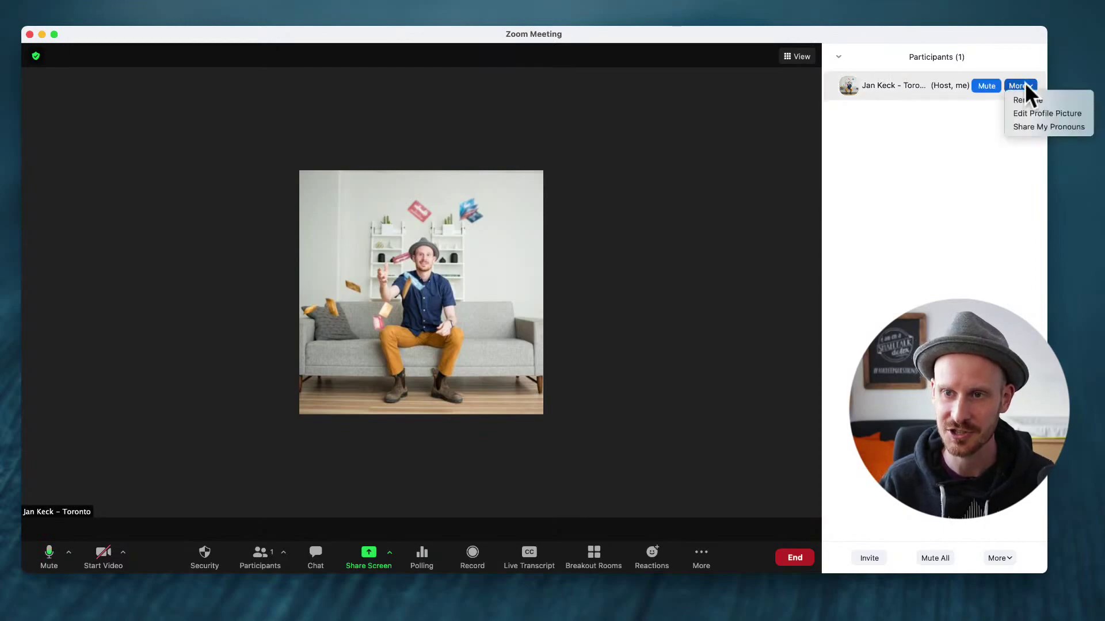
{"action": "left_click", "coordinate": [1047, 126]}
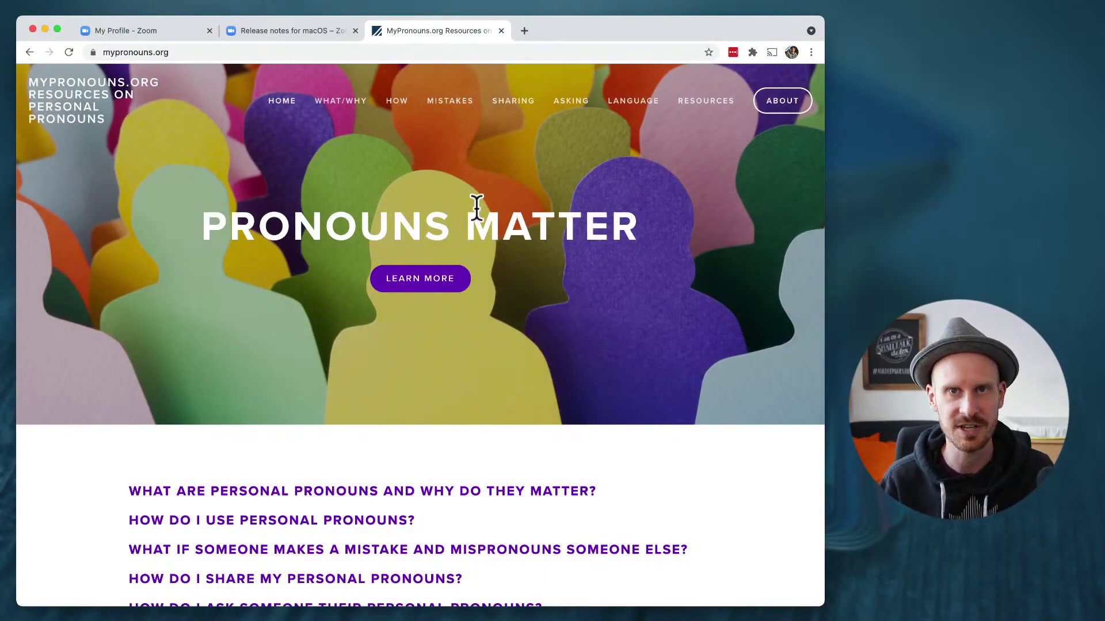
{"action": "scroll", "coordinate": [477, 207], "scroll_direction": "down", "scroll_amount": 3}
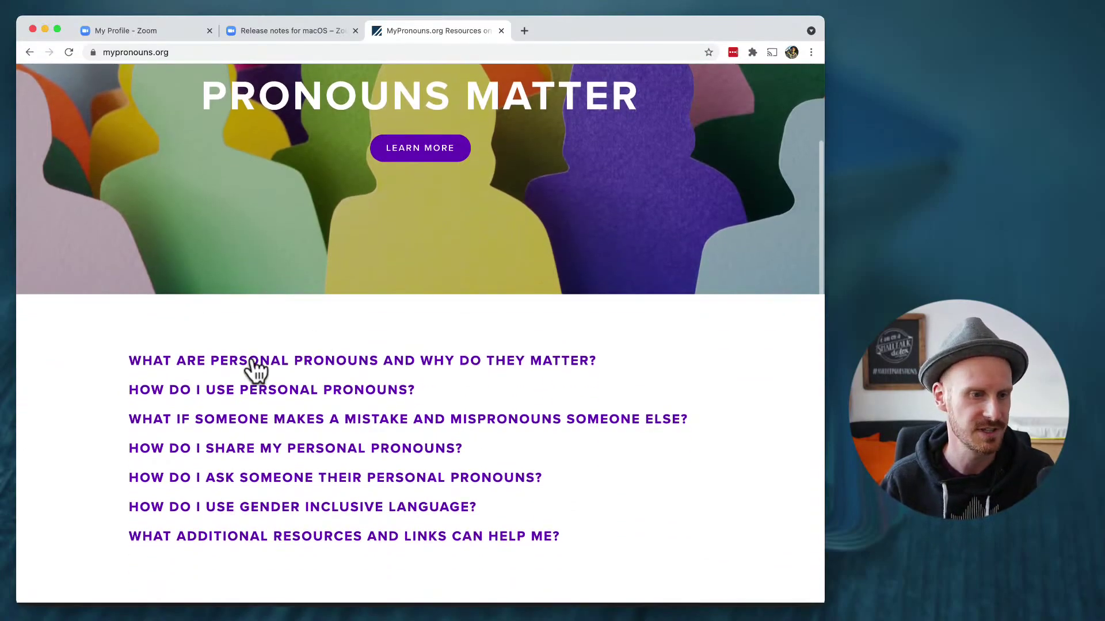
{"action": "scroll", "coordinate": [523, 373], "scroll_direction": "down", "scroll_amount": 2}
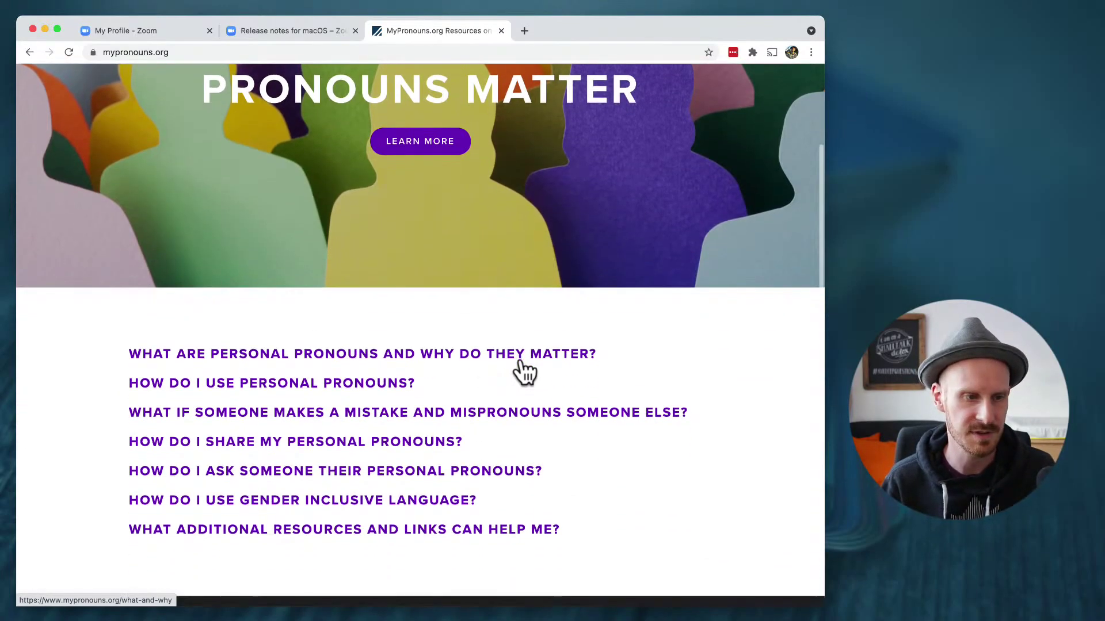
{"action": "scroll", "coordinate": [547, 391], "scroll_direction": "down", "scroll_amount": 2}
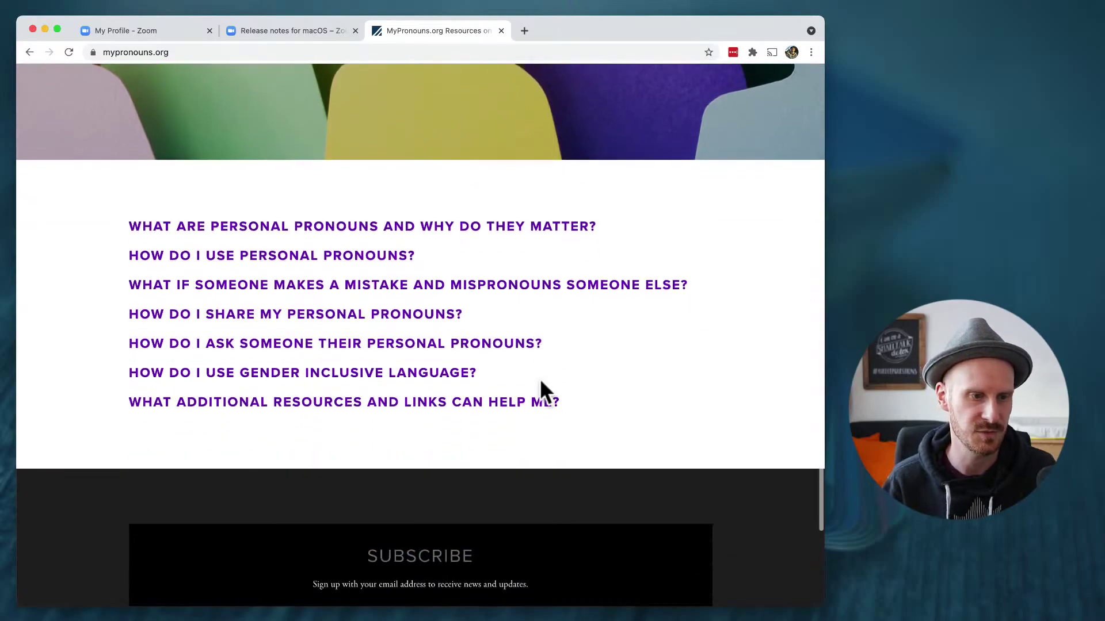
{"action": "scroll", "coordinate": [574, 305], "scroll_direction": "down", "scroll_amount": 2}
{"action": "scroll", "coordinate": [462, 349], "scroll_direction": "up", "scroll_amount": 10}
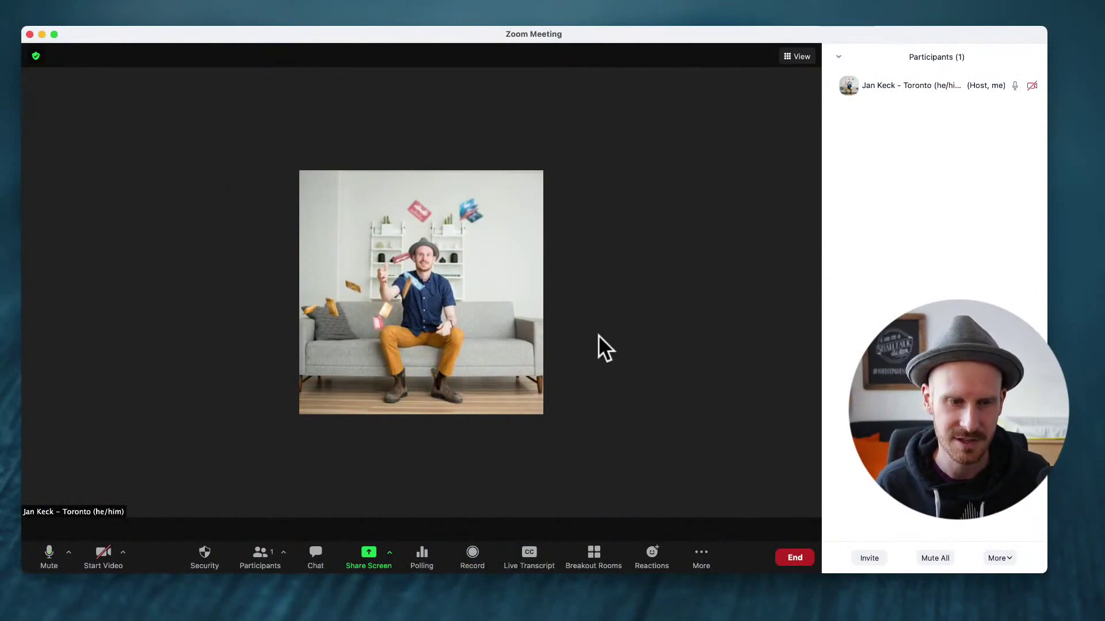
Step: Create a single breakout room, Room 1, and open all rooms to participants
{"action": "left_click", "coordinate": [366, 550]}
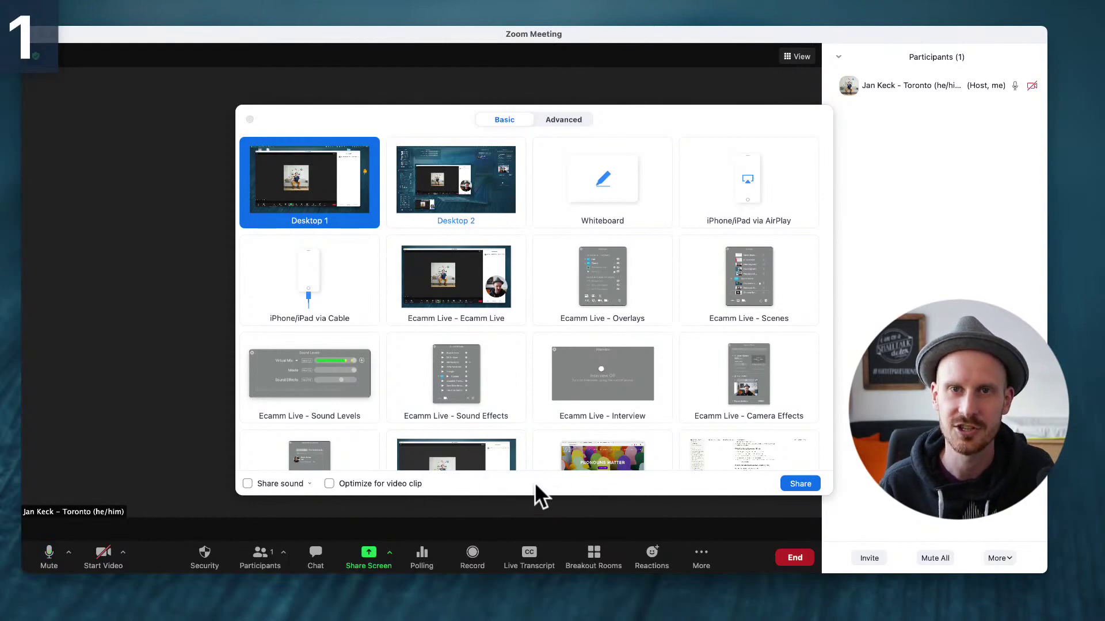
{"action": "left_click", "coordinate": [249, 120]}
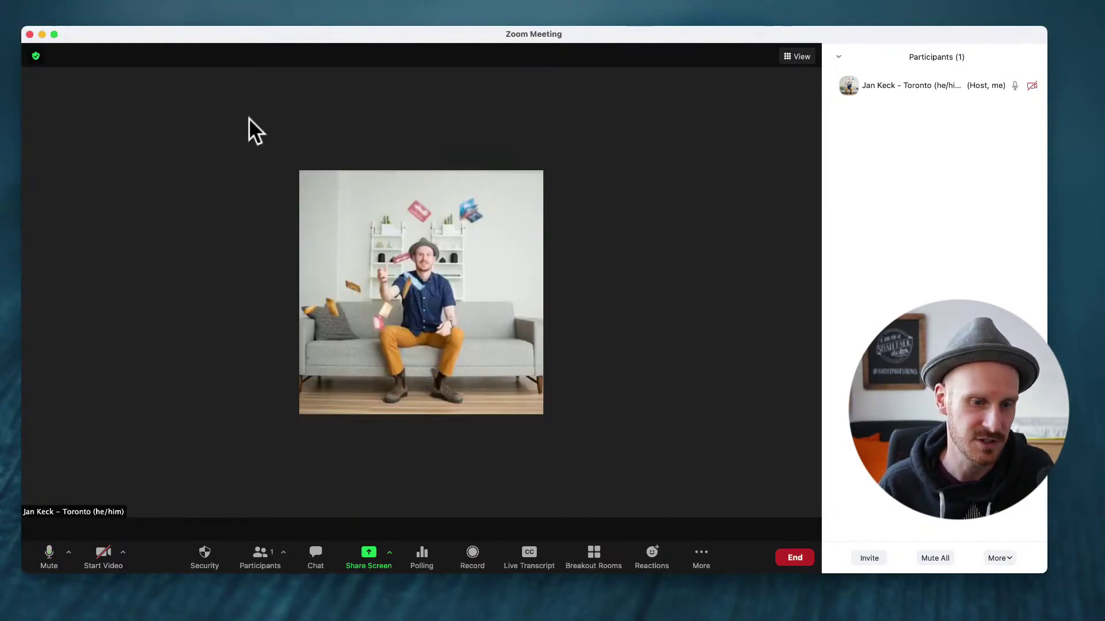
{"action": "left_click", "coordinate": [595, 558]}
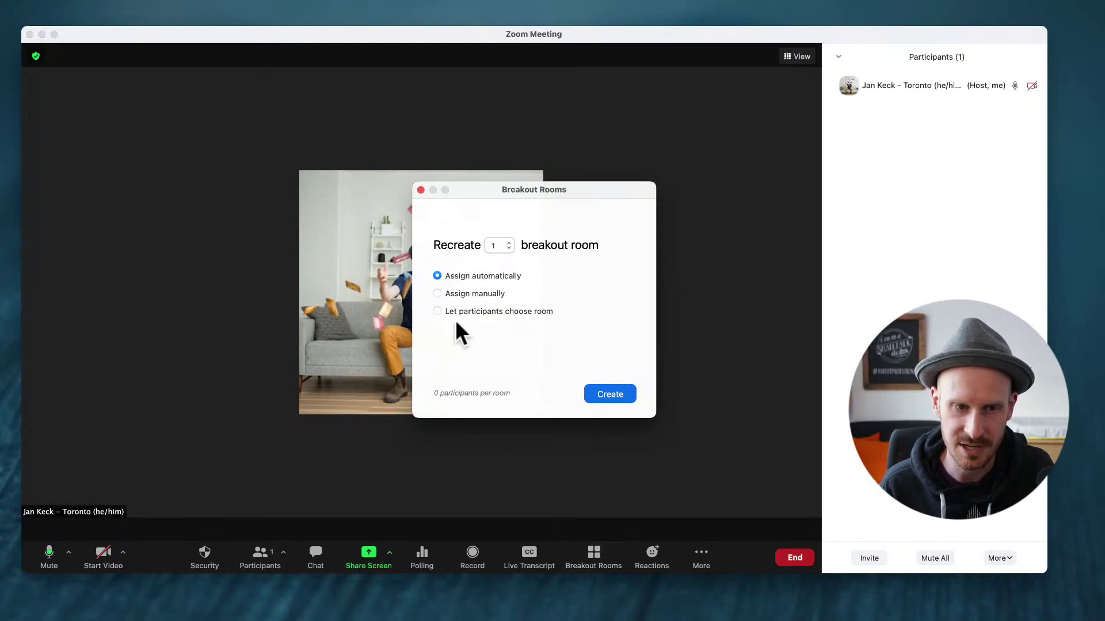
{"action": "left_click", "coordinate": [625, 394]}
{"action": "left_click", "coordinate": [621, 408]}
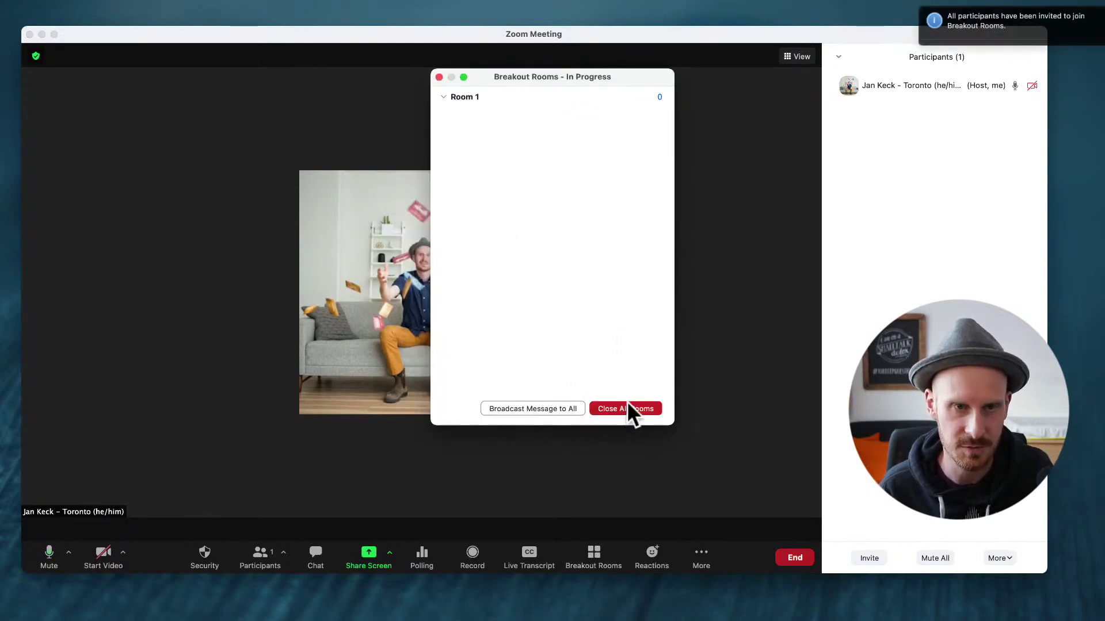
{"action": "left_click", "coordinate": [439, 77]}
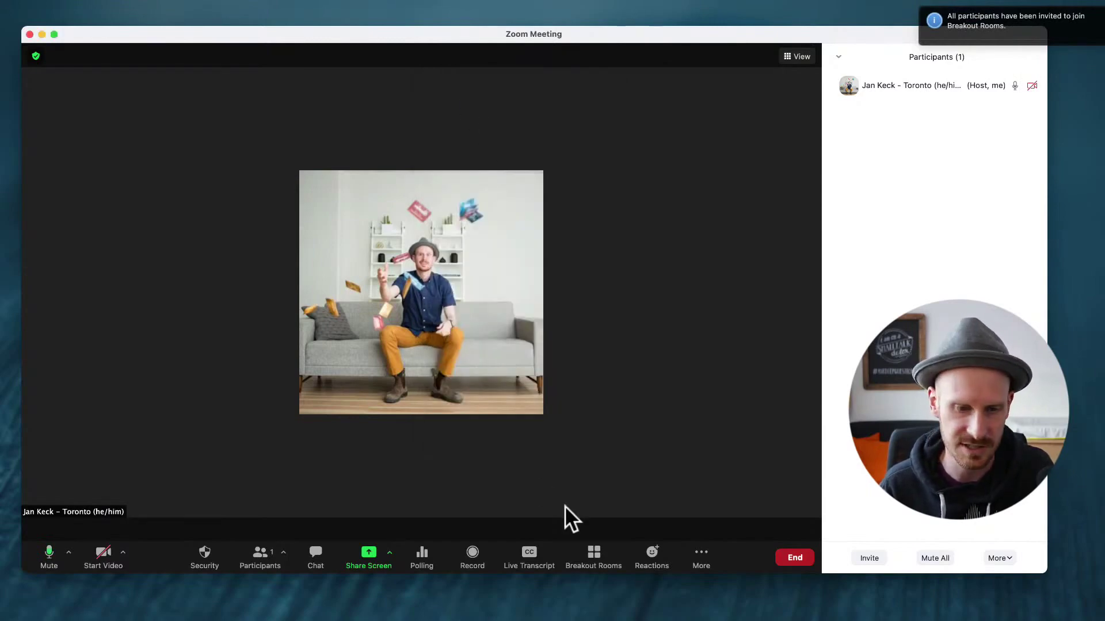
Step: Choose Whiteboard as the share with Share to breakout rooms ticked
{"action": "left_click", "coordinate": [367, 552]}
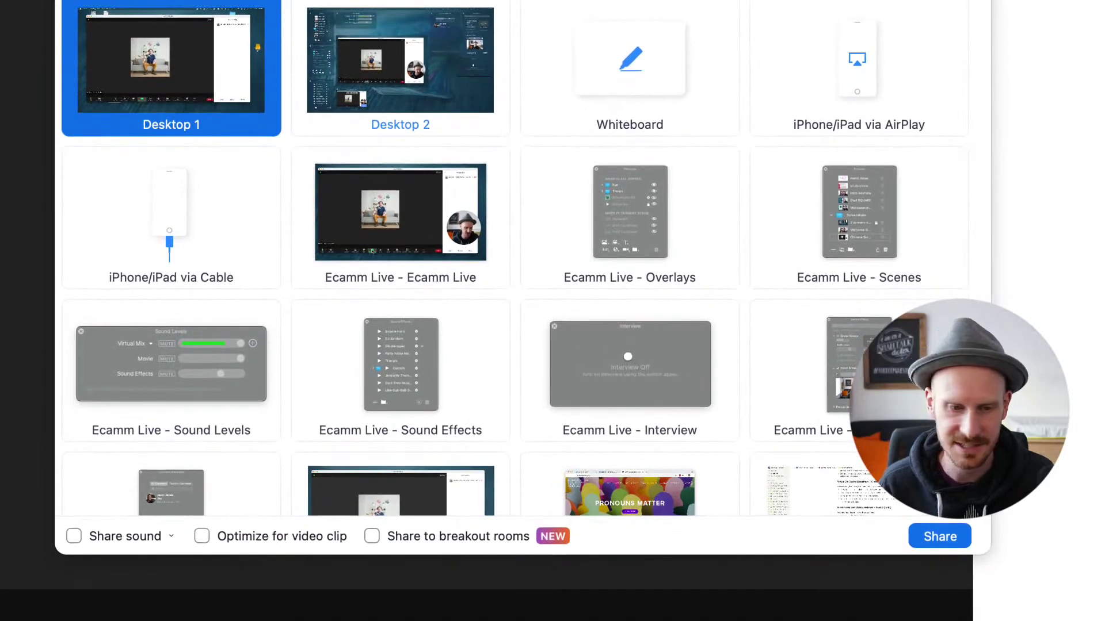
{"action": "left_click", "coordinate": [371, 536]}
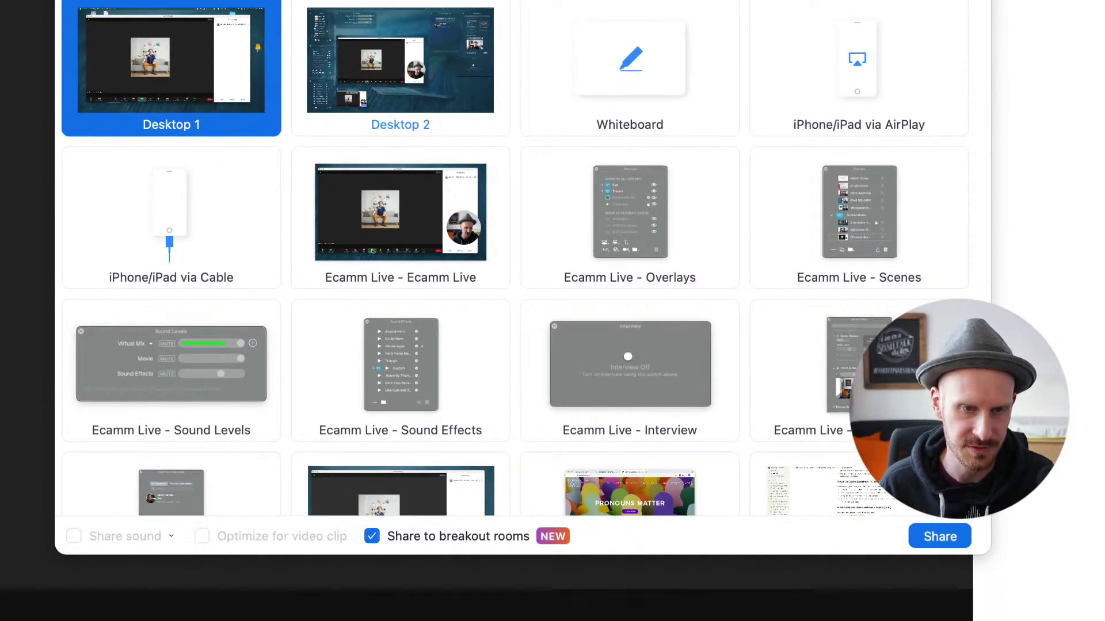
{"action": "left_click", "coordinate": [630, 63]}
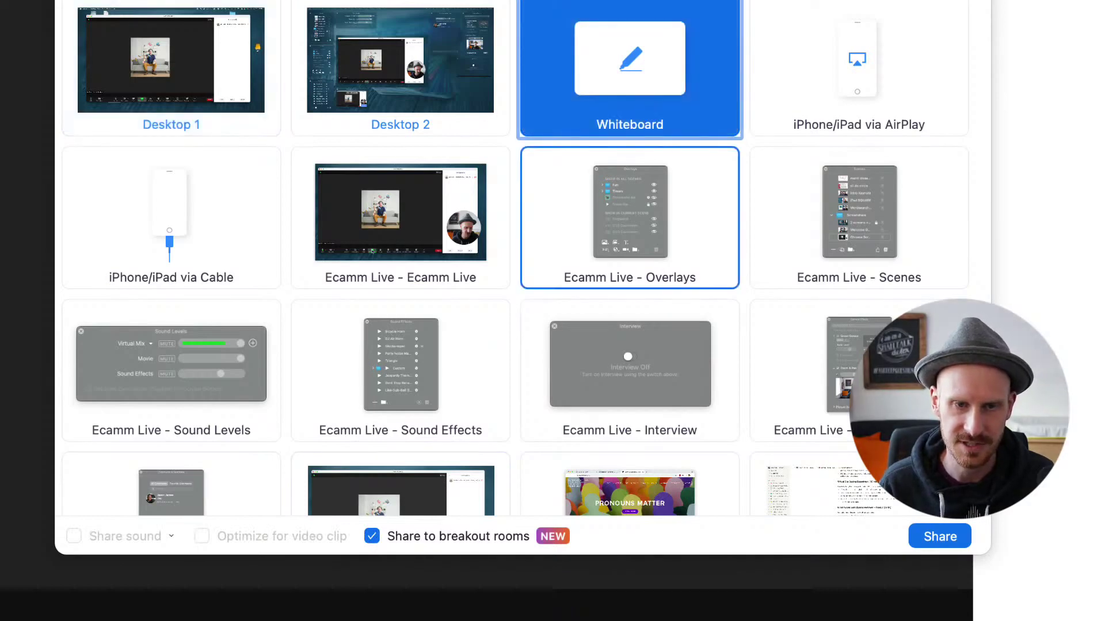
{"action": "left_click", "coordinate": [947, 539]}
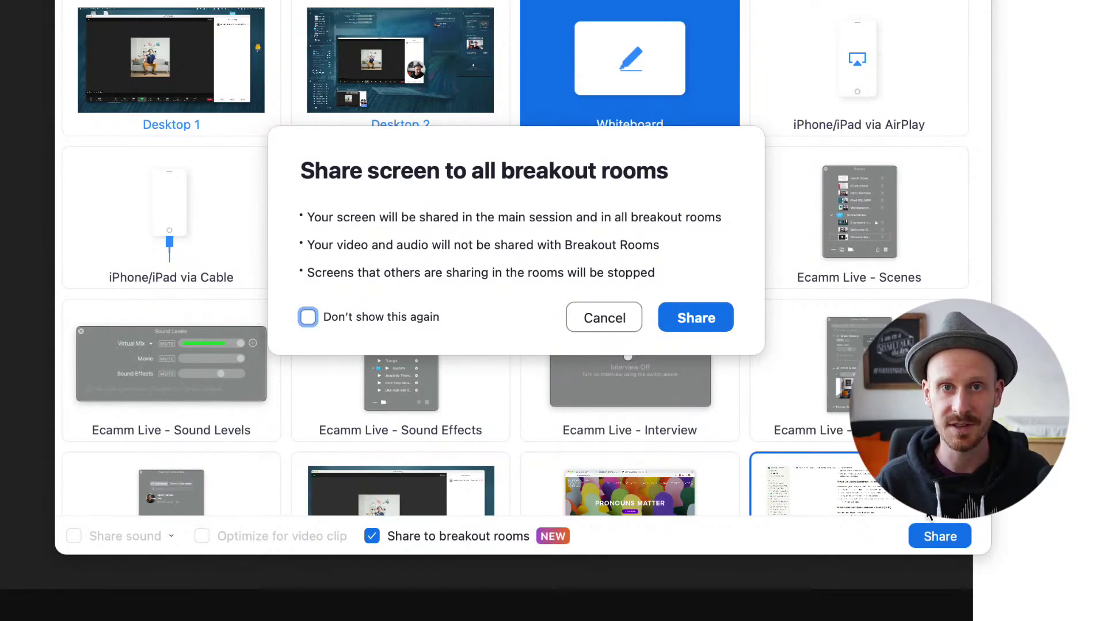
Step: Share the whiteboard to breakout rooms and write 'Let's wrap up in 5 minutes' plus 'Here are yur next instructions'
{"action": "left_click", "coordinate": [695, 317]}
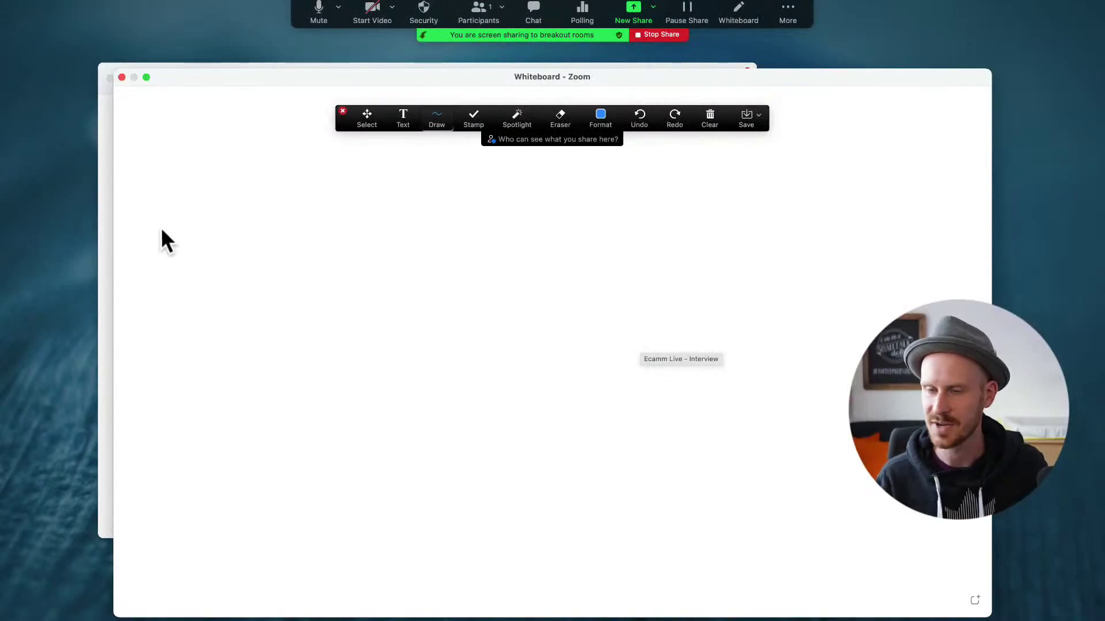
{"action": "left_click", "coordinate": [410, 276]}
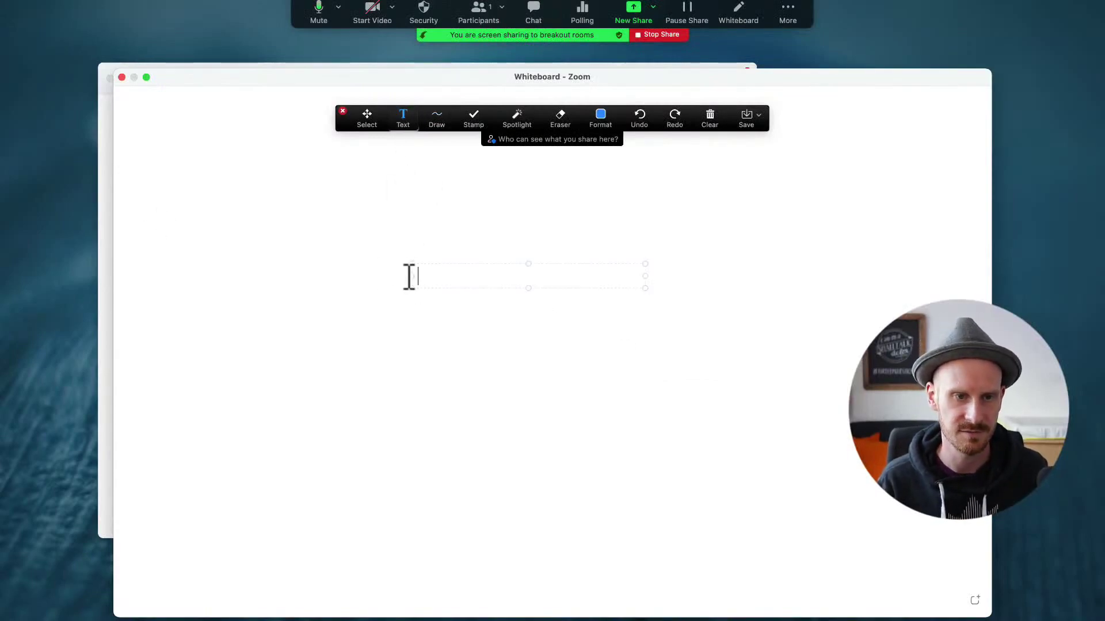
{"action": "type", "text": "Let's wrap"}
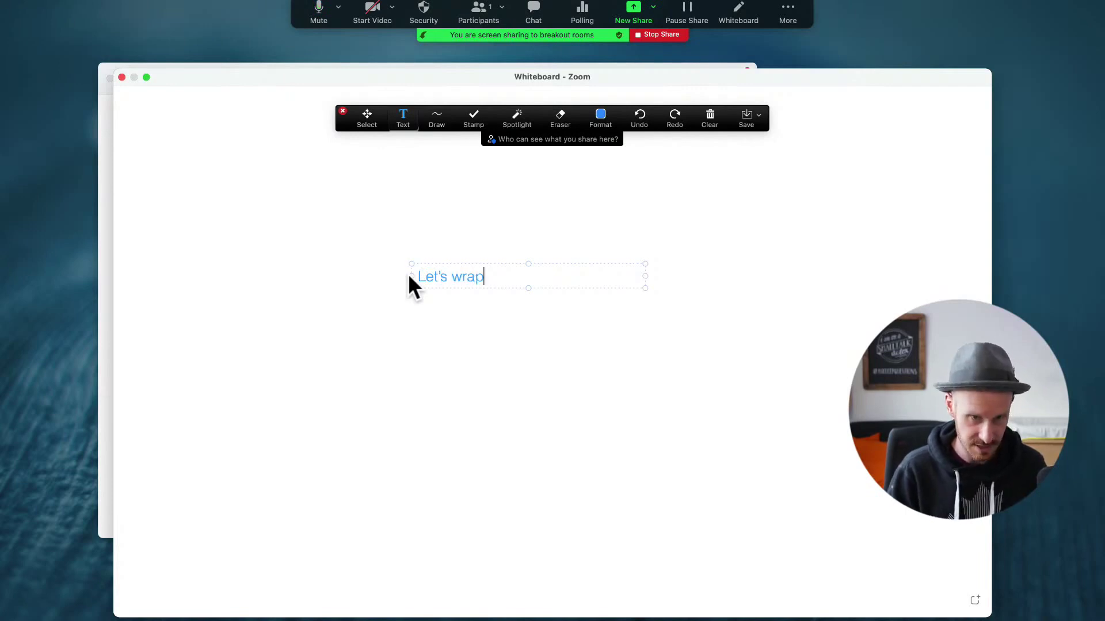
{"action": "type", "text": " up in 5 minutes"}
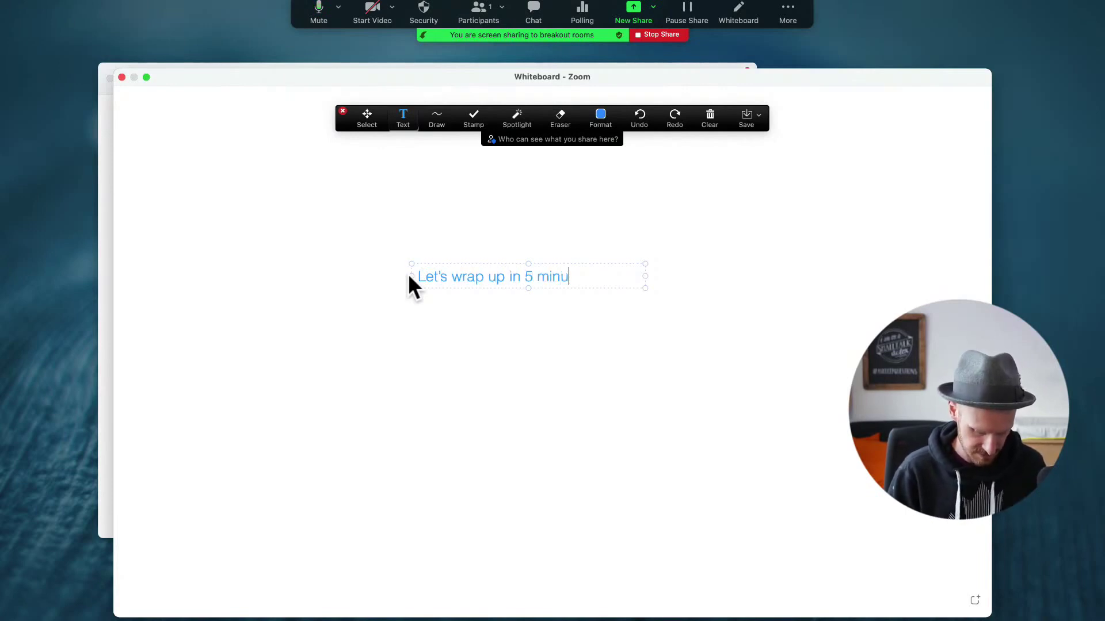
{"action": "left_click", "coordinate": [407, 334]}
{"action": "left_click", "coordinate": [428, 307]}
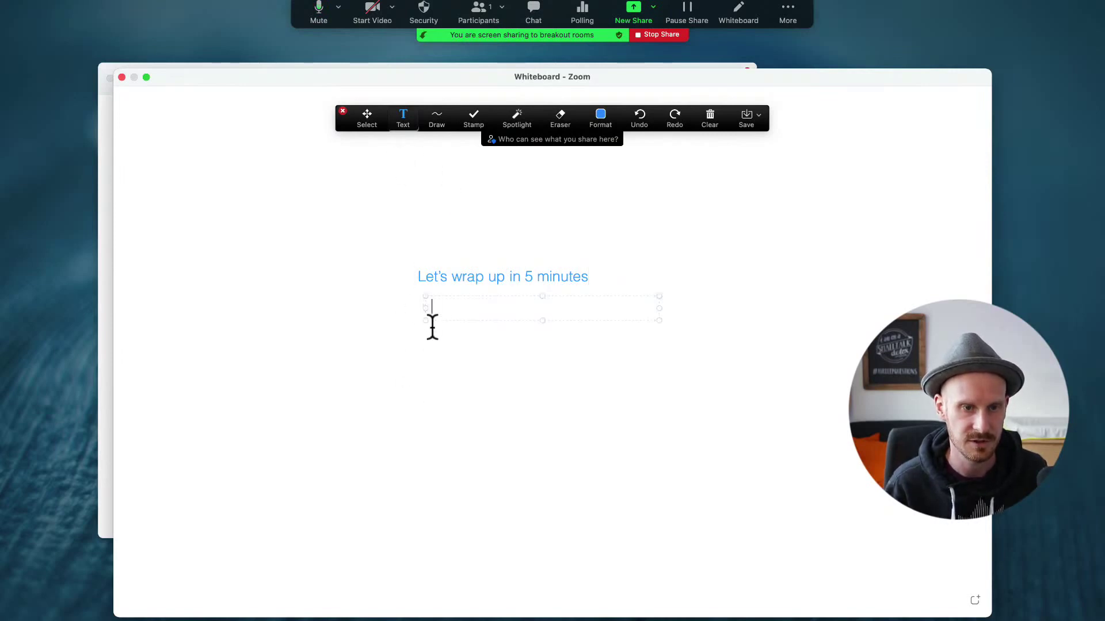
{"action": "type", "text": "Here are y"}
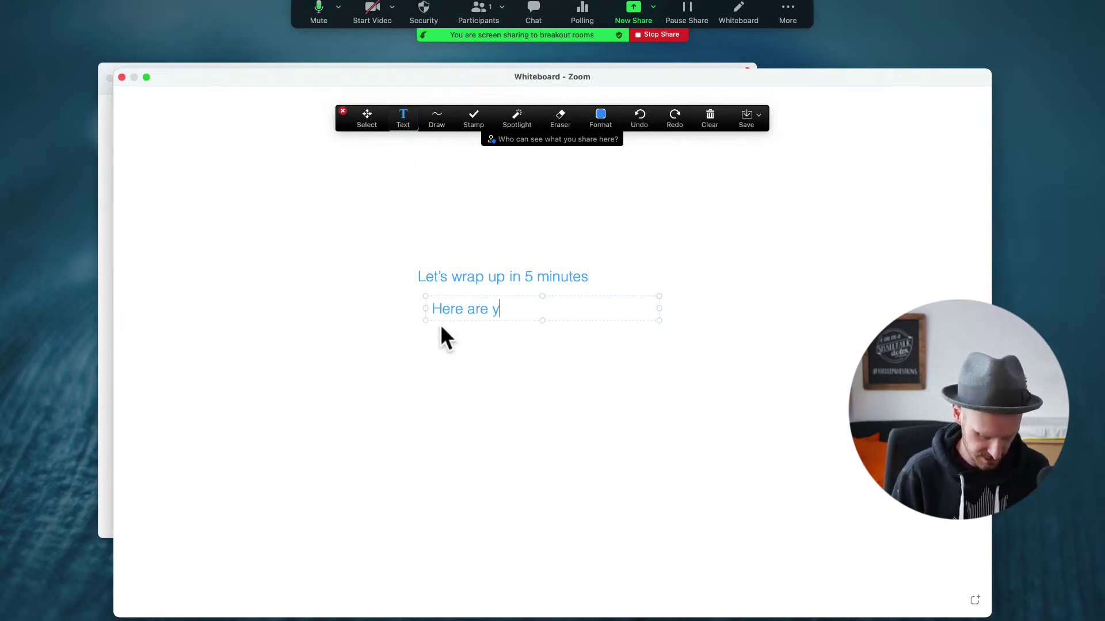
{"action": "type", "text": "ur next instructions"}
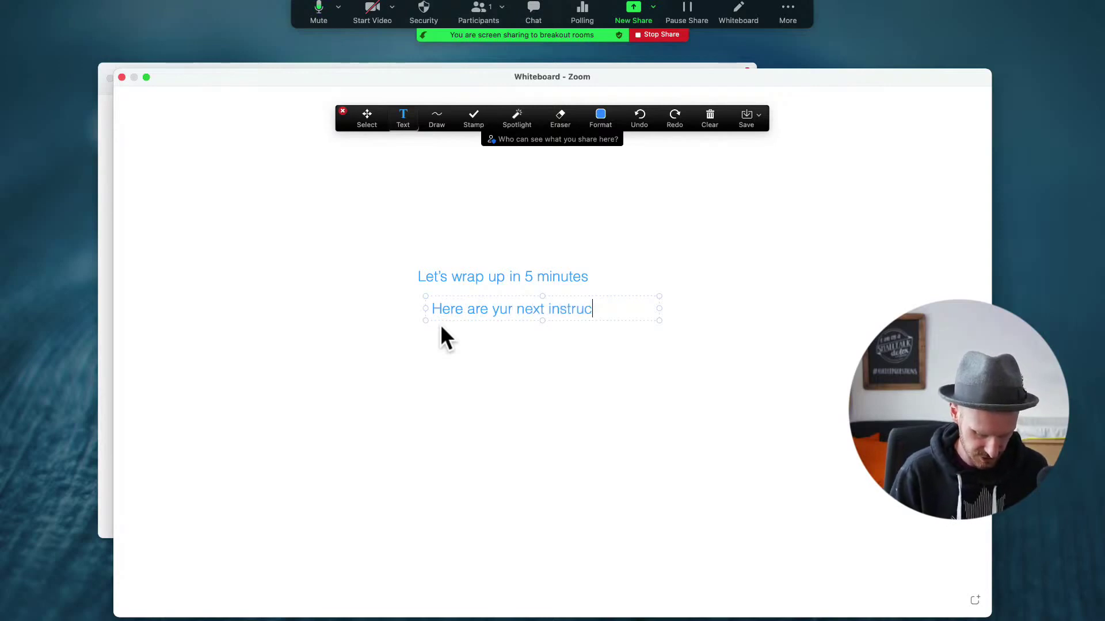